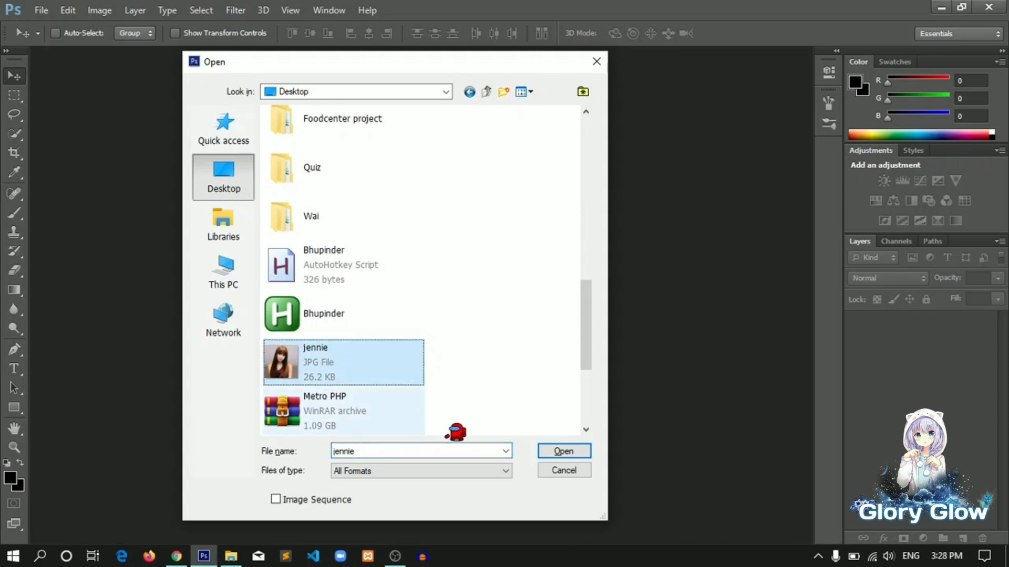
Open jennie.jpg and create a new 1920 × 1080 px, 72 ppi document with a Transparent background
{"action": "left_click", "coordinate": [553, 448]}
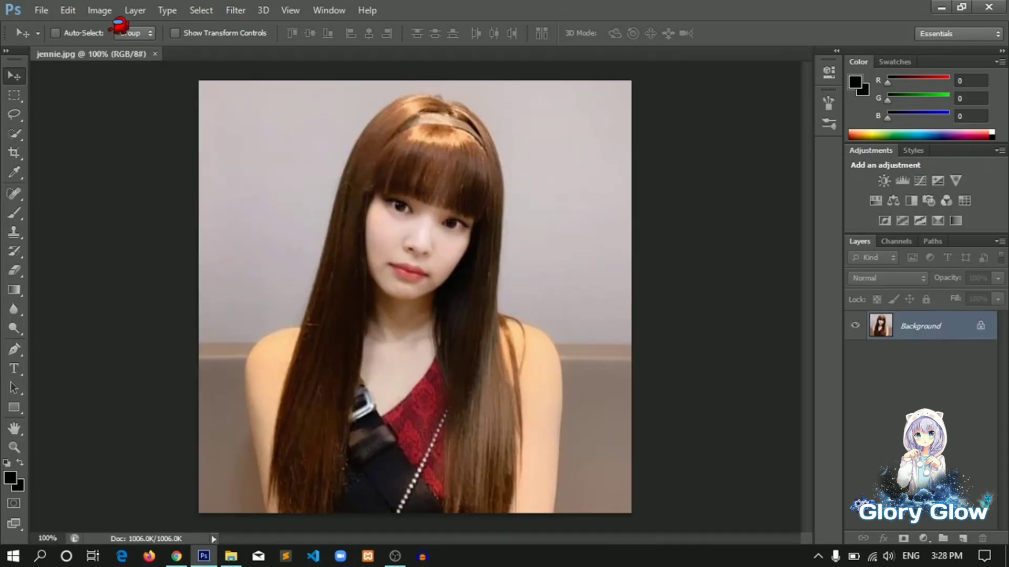
{"action": "left_click", "coordinate": [45, 9]}
{"action": "left_click", "coordinate": [59, 25]}
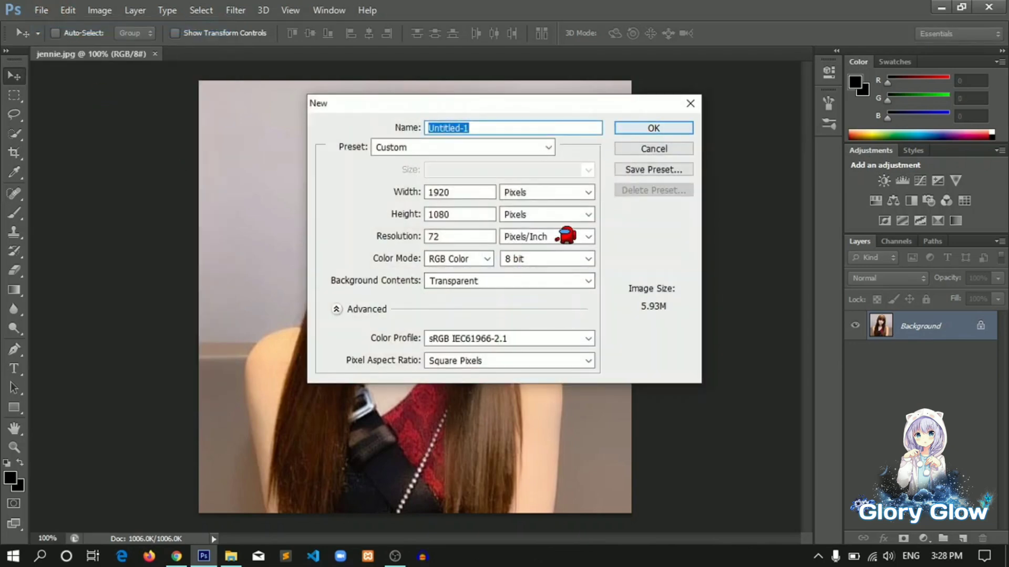
{"action": "left_click", "coordinate": [560, 279]}
{"action": "left_click", "coordinate": [520, 319]}
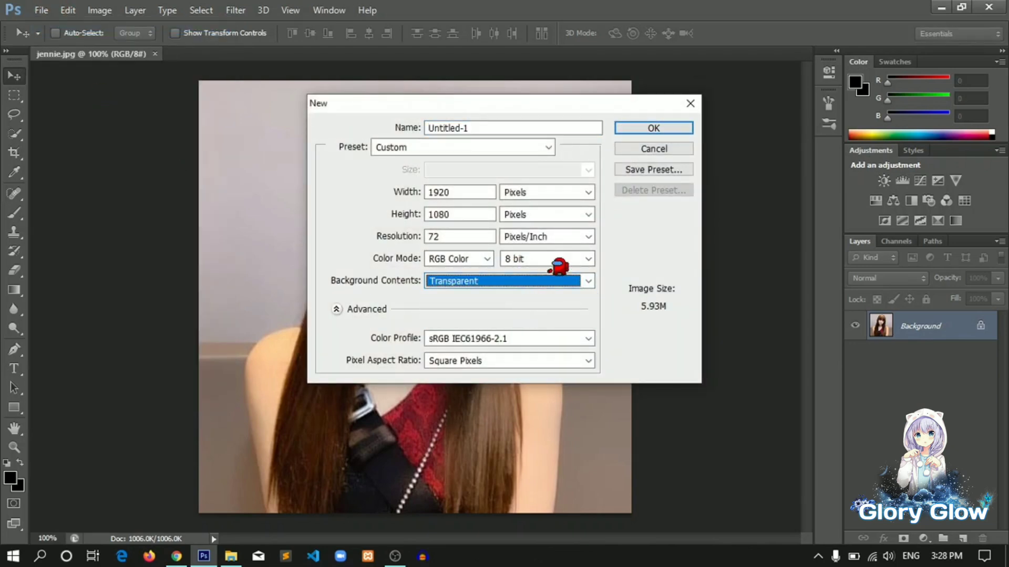
{"action": "left_click", "coordinate": [668, 127]}
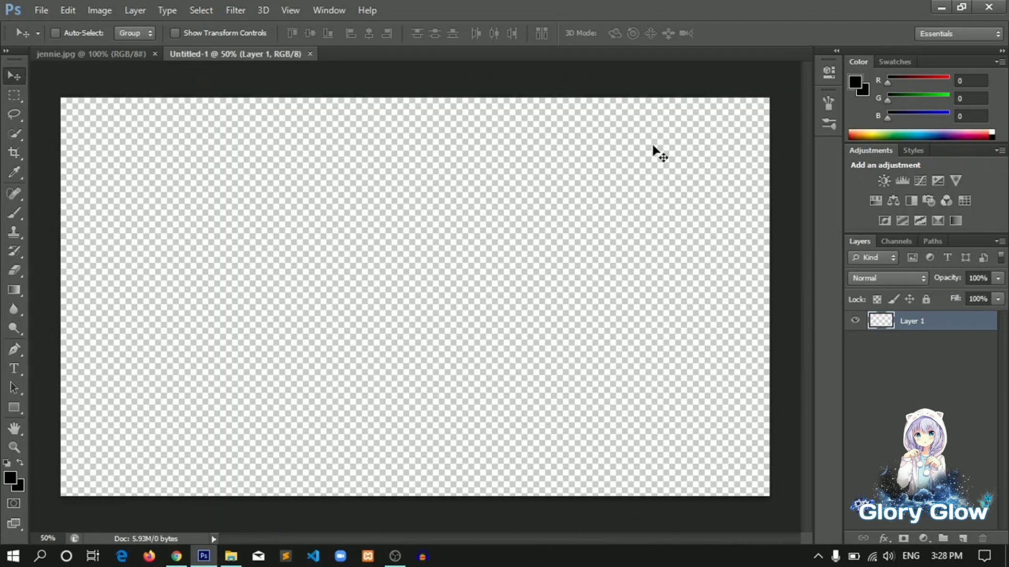
Unlock the jennie image's Background so it becomes a regular editable layer
{"action": "left_click", "coordinate": [129, 53]}
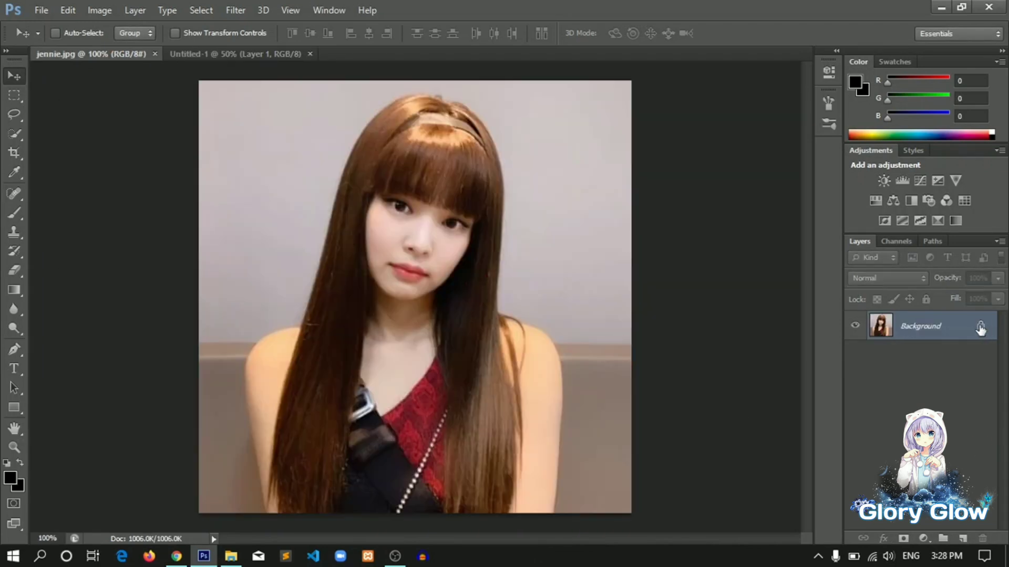
{"action": "left_click", "coordinate": [980, 327]}
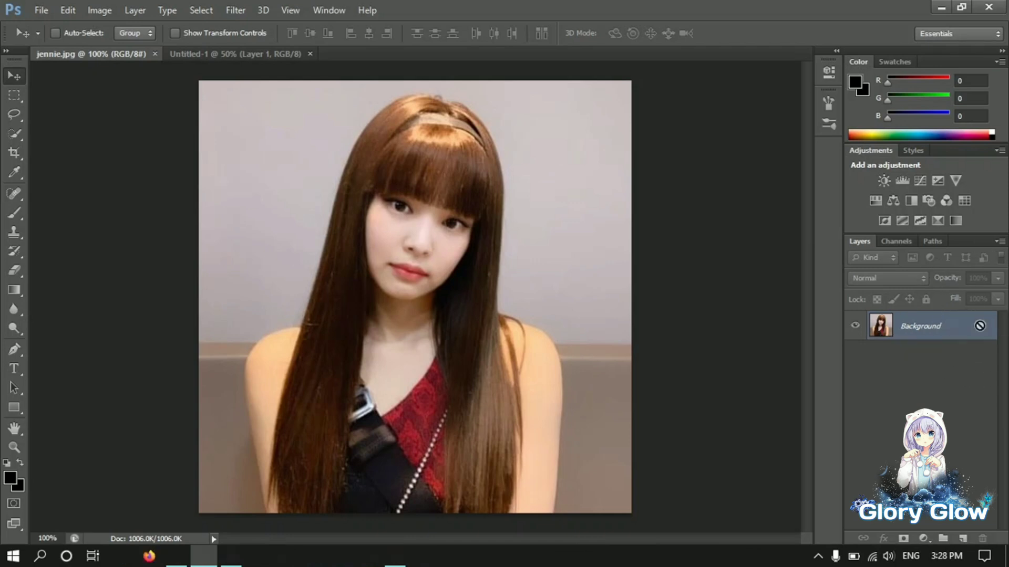
{"action": "left_click", "coordinate": [980, 326]}
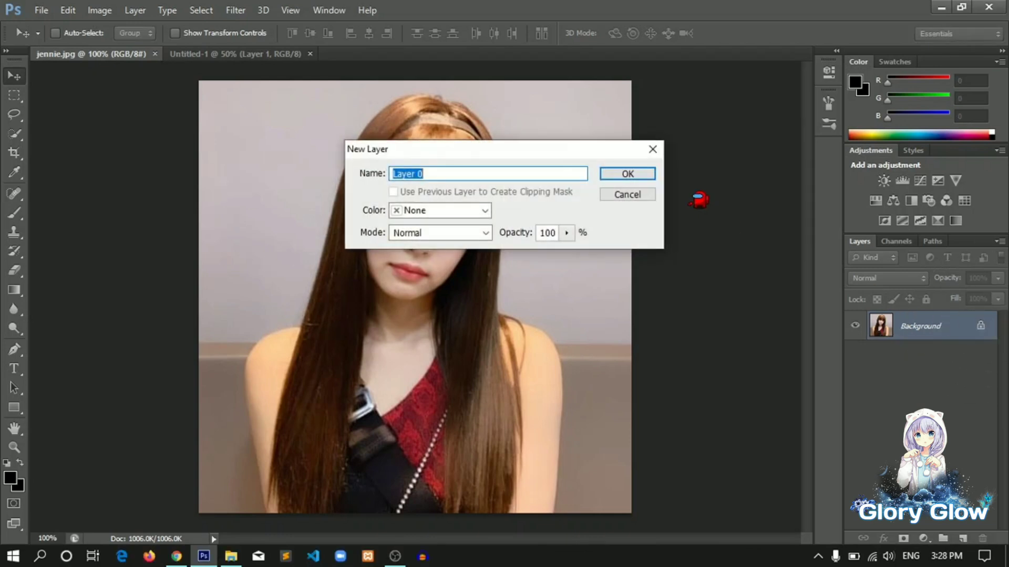
{"action": "left_click", "coordinate": [630, 173]}
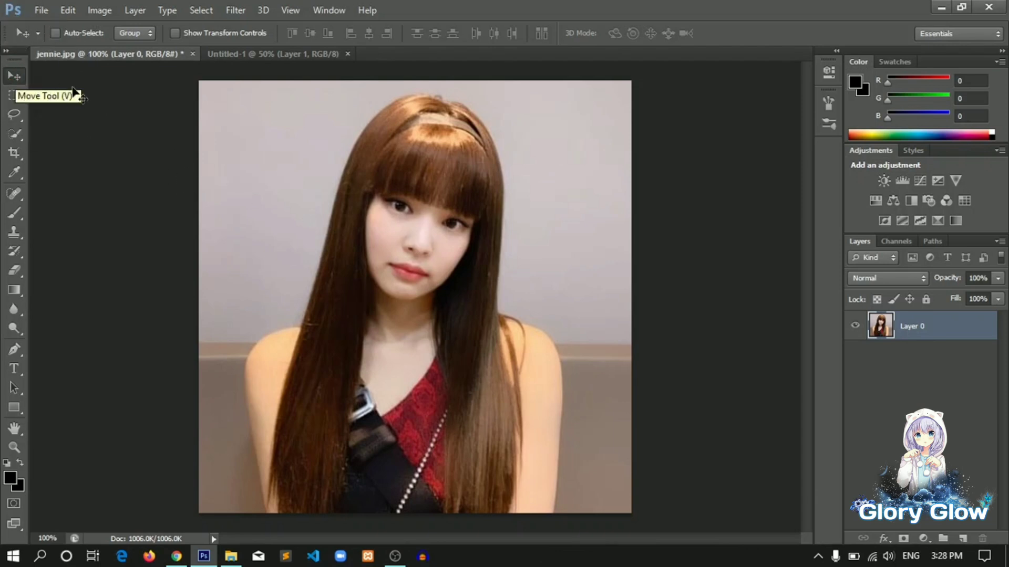
Move the photo layer from the jennie image into the new untitled document
{"action": "left_click_drag", "start_coordinate": [332, 257], "coordinate": [353, 251]}
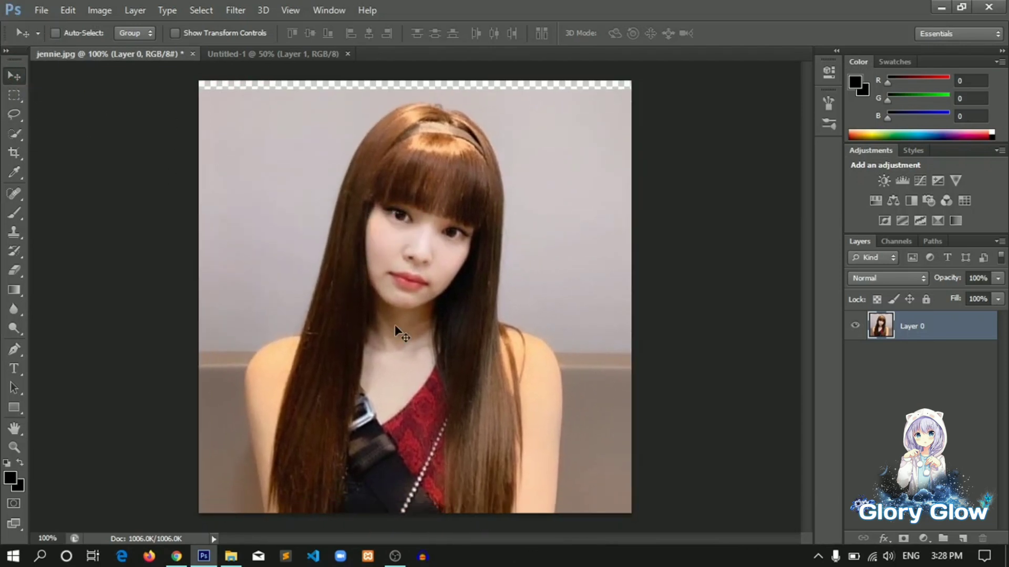
{"action": "left_click_drag", "start_coordinate": [393, 325], "coordinate": [311, 112]}
{"action": "left_click", "coordinate": [297, 54]}
{"action": "left_click_drag", "start_coordinate": [338, 307], "coordinate": [374, 294]}
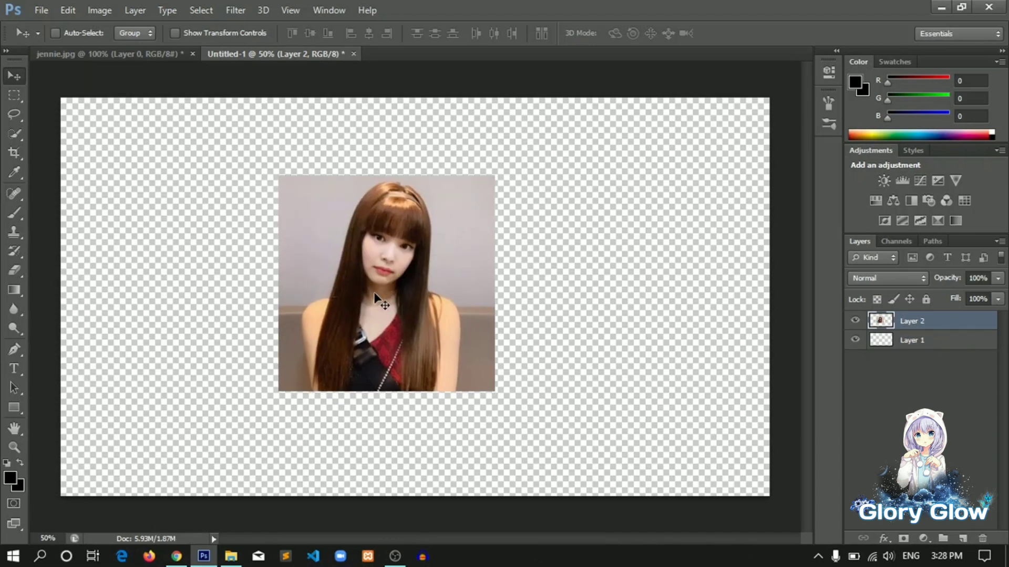
Scale the photo with Free Transform to about 183% width and 184% height and commit it
{"action": "key", "text": "ctrl+t"}
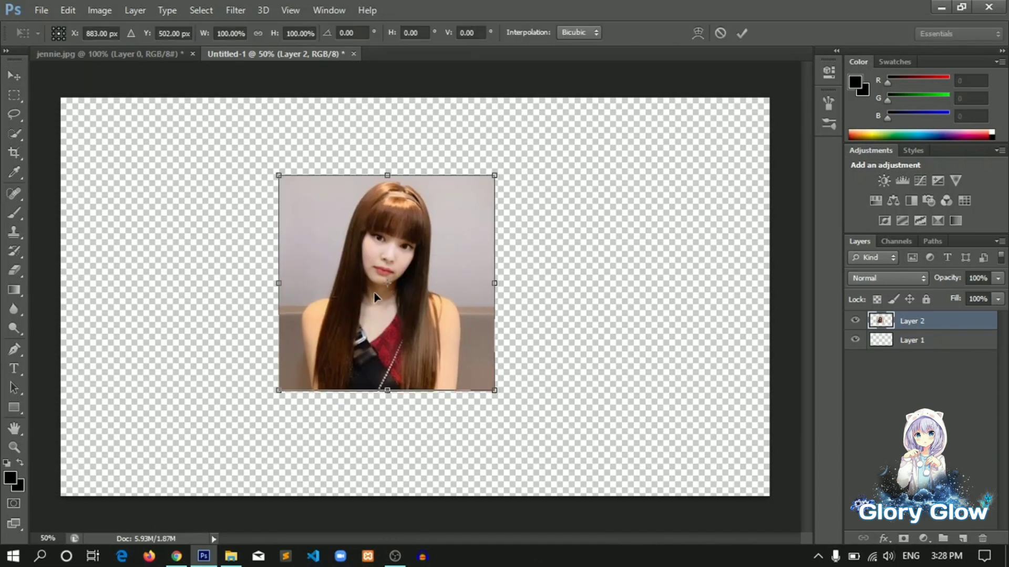
{"action": "left_click_drag", "start_coordinate": [494, 390], "coordinate": [563, 465]}
{"action": "left_click_drag", "start_coordinate": [497, 368], "coordinate": [497, 312]}
{"action": "left_click_drag", "start_coordinate": [533, 166], "coordinate": [528, 188]}
{"action": "left_click_drag", "start_coordinate": [558, 142], "coordinate": [578, 97]}
{"action": "left_click_drag", "start_coordinate": [578, 432], "coordinate": [667, 495]}
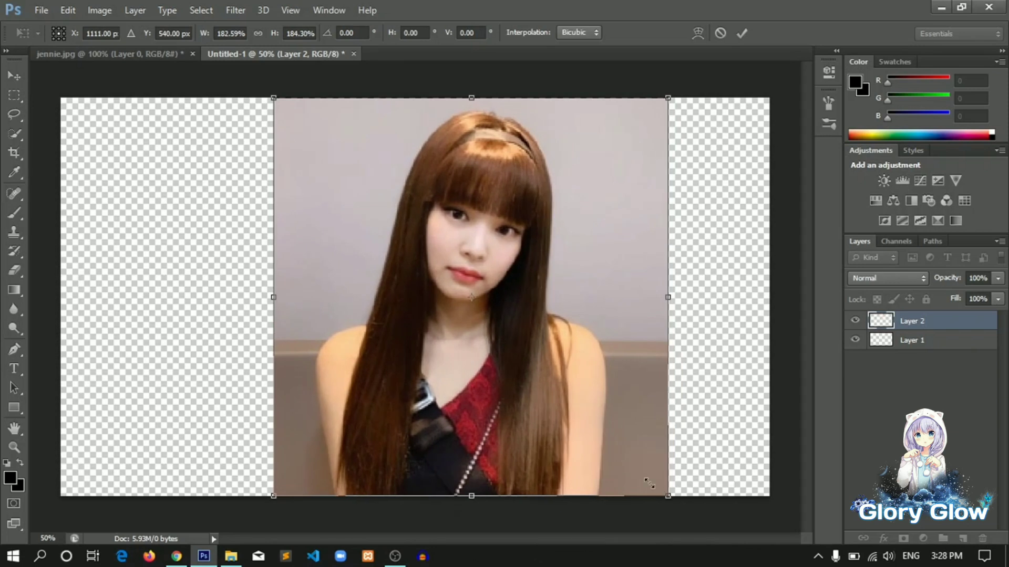
{"action": "key", "text": "Return"}
Move the scaled photo to the right side of the canvas and zoom out to 33.3%
{"action": "left_click_drag", "start_coordinate": [585, 410], "coordinate": [599, 368]}
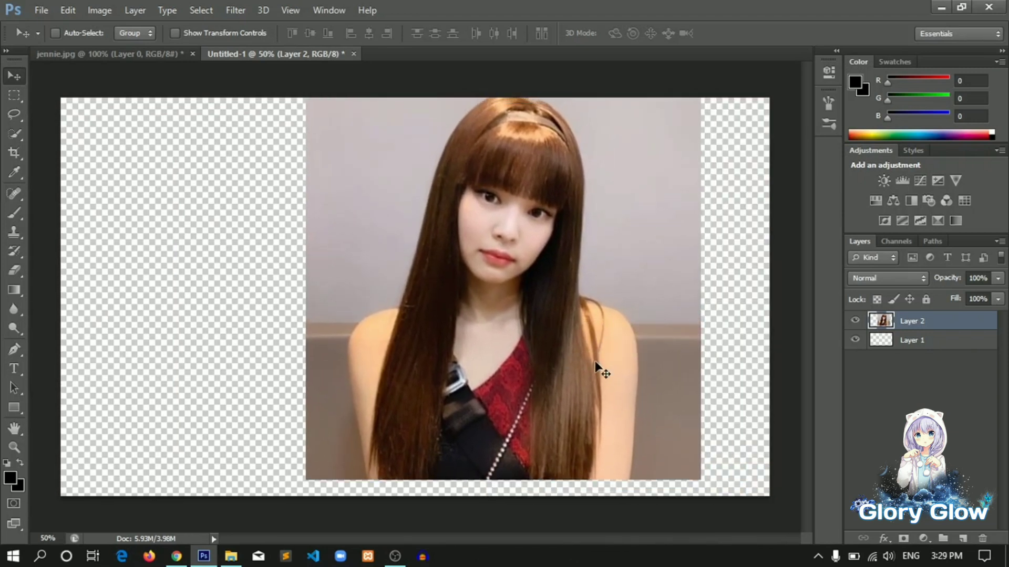
{"action": "key", "text": "ctrl+minus"}
{"action": "mouse_move", "coordinate": [520, 289]}
{"action": "left_mouse_down"}
{"action": "mouse_move", "coordinate": [526, 300]}
{"action": "mouse_move", "coordinate": [575, 300]}
{"action": "mouse_move", "coordinate": [364, 277]}
{"action": "mouse_move", "coordinate": [338, 300]}
{"action": "mouse_move", "coordinate": [557, 311]}
{"action": "mouse_move", "coordinate": [582, 299]}
{"action": "mouse_move", "coordinate": [512, 303]}
{"action": "mouse_move", "coordinate": [529, 304]}
{"action": "left_mouse_up"}
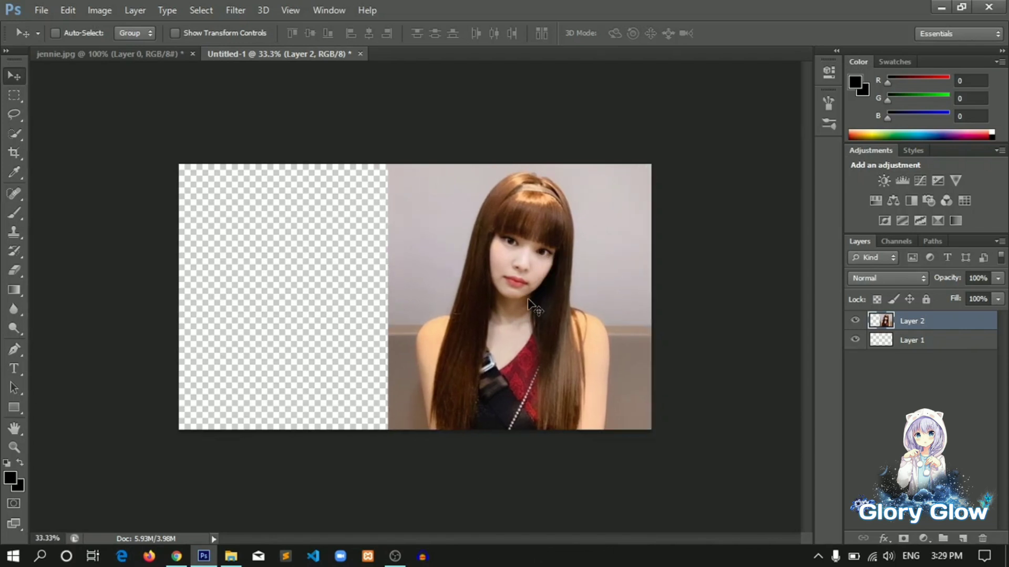
Add a Solid Color fill layer in black (000000) above the photo
{"action": "left_click", "coordinate": [923, 540]}
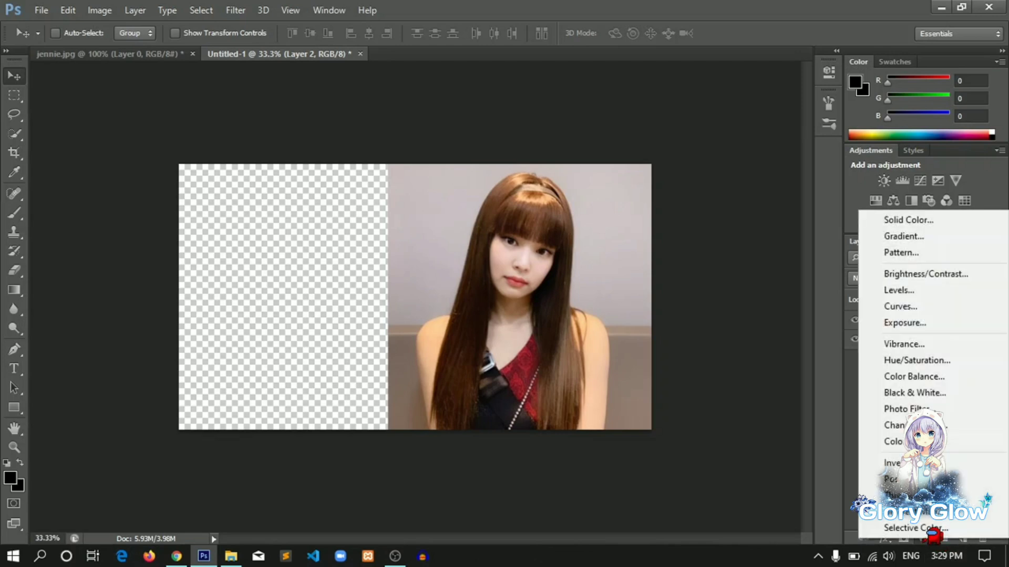
{"action": "left_click", "coordinate": [923, 219]}
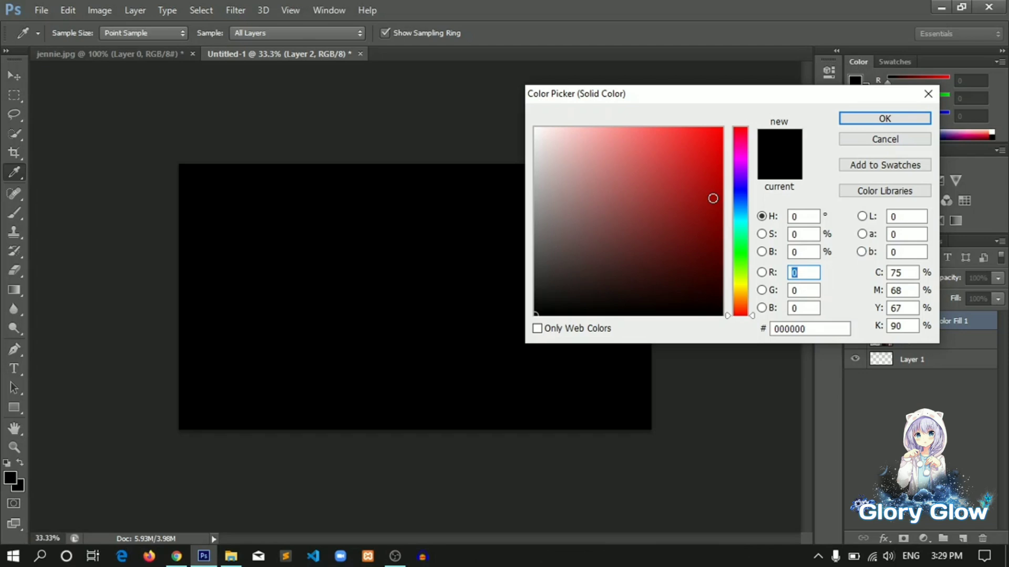
{"action": "left_click", "coordinate": [871, 118]}
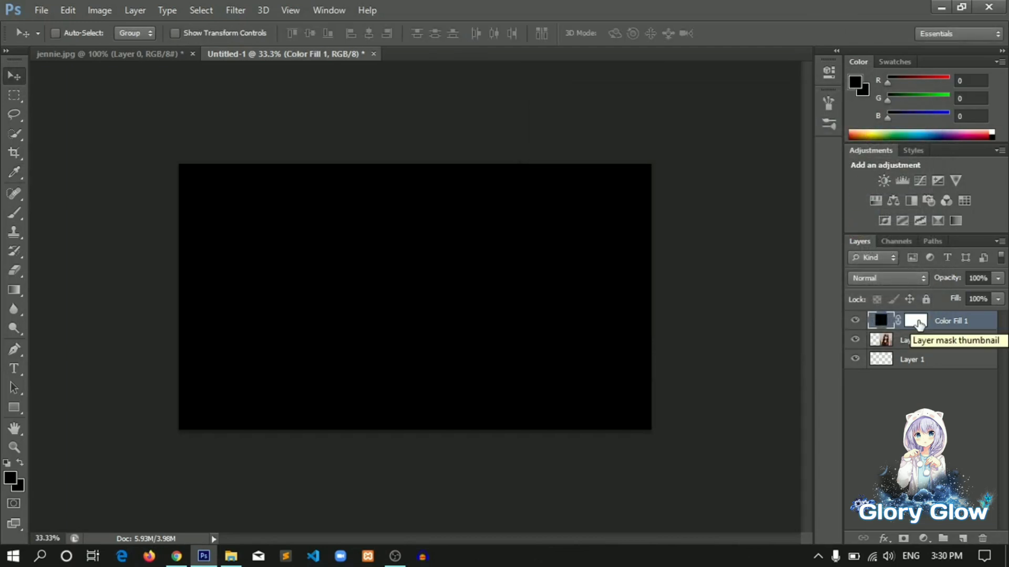
Select the Color Fill layer's mask and make black the foreground colour
{"action": "left_click", "coordinate": [919, 323]}
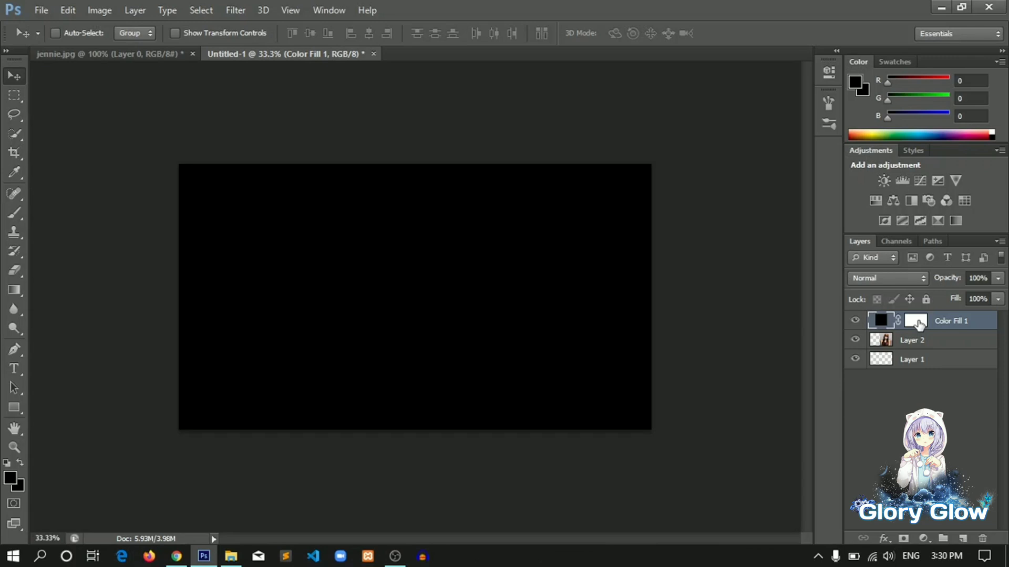
{"action": "left_click", "coordinate": [918, 323]}
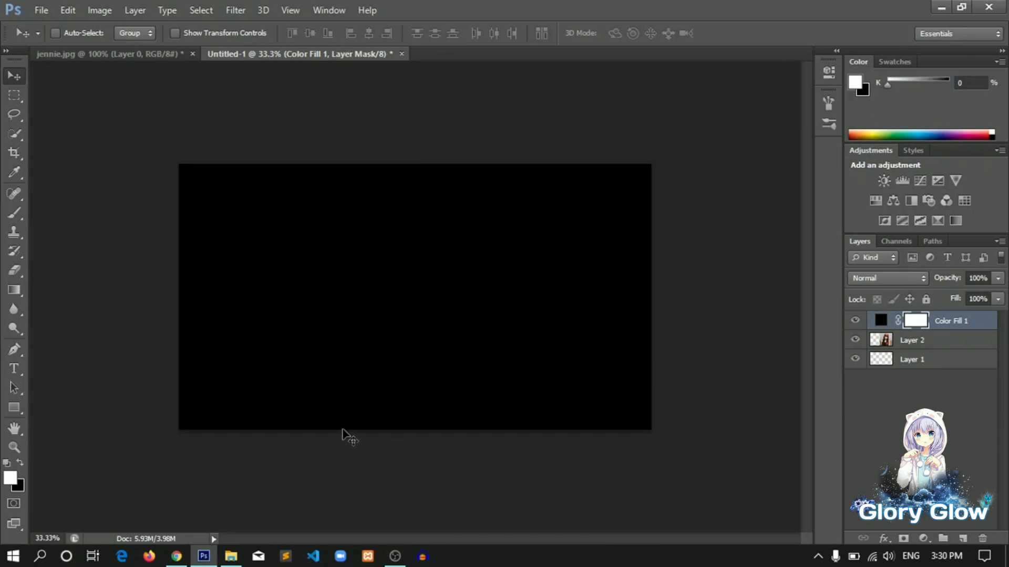
{"action": "left_click", "coordinate": [22, 460]}
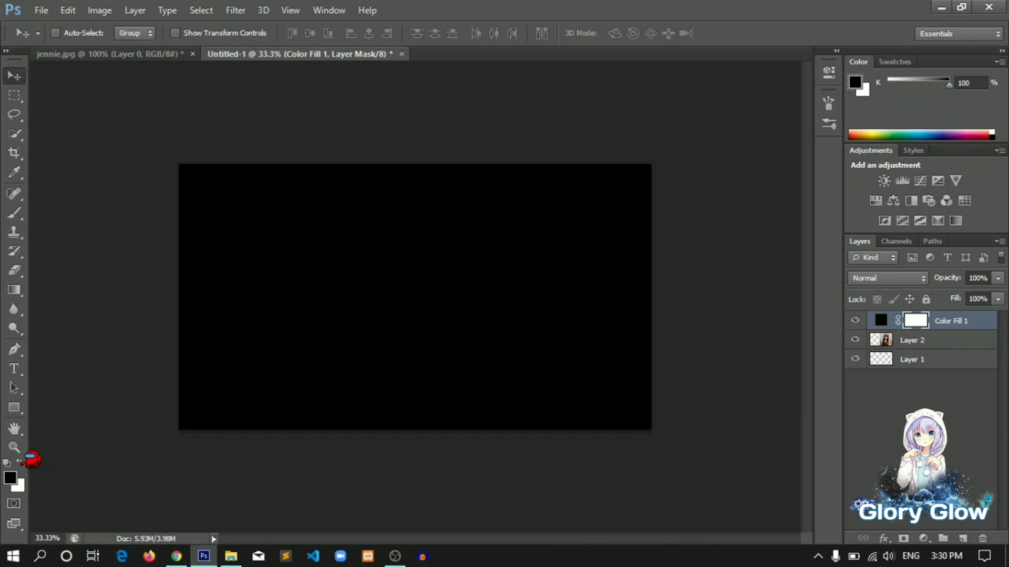
Paint a stroke on the mask with the Brush tool and undo it
{"action": "left_click", "coordinate": [14, 212]}
{"action": "mouse_move", "coordinate": [253, 232]}
{"action": "left_mouse_down"}
{"action": "mouse_move", "coordinate": [285, 302]}
{"action": "mouse_move", "coordinate": [381, 273]}
{"action": "mouse_move", "coordinate": [339, 315]}
{"action": "mouse_move", "coordinate": [423, 274]}
{"action": "mouse_move", "coordinate": [513, 352]}
{"action": "mouse_move", "coordinate": [607, 329]}
{"action": "mouse_move", "coordinate": [572, 262]}
{"action": "mouse_move", "coordinate": [556, 289]}
{"action": "left_mouse_up"}
{"action": "key", "text": "ctrl+z"}
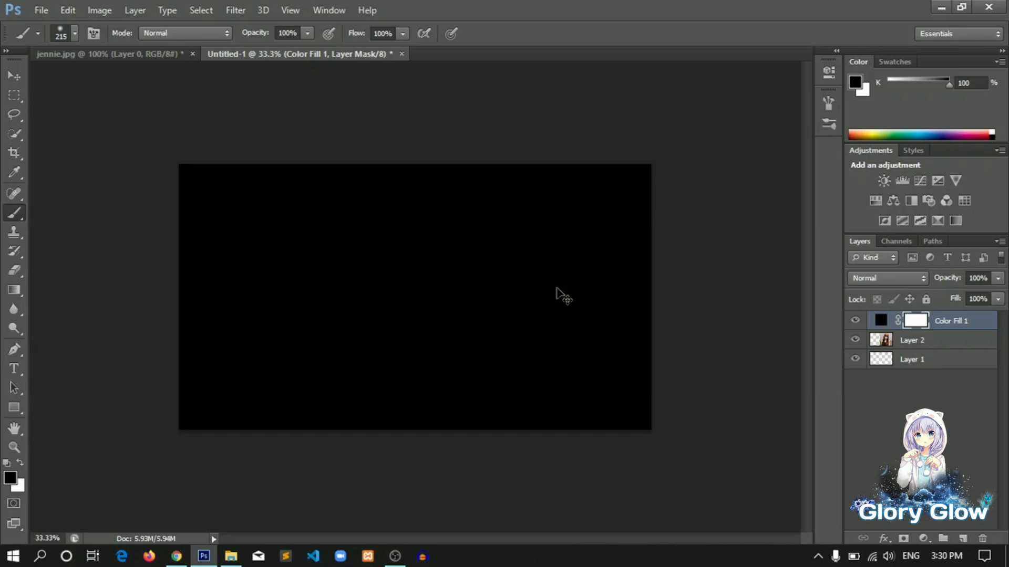
{"action": "key", "text": "ctrl+z"}
{"action": "key", "text": "ctrl+z"}
Paint strokes on the mask with a 68 px brush, undo them and refill the mask with white
{"action": "left_click", "coordinate": [78, 34]}
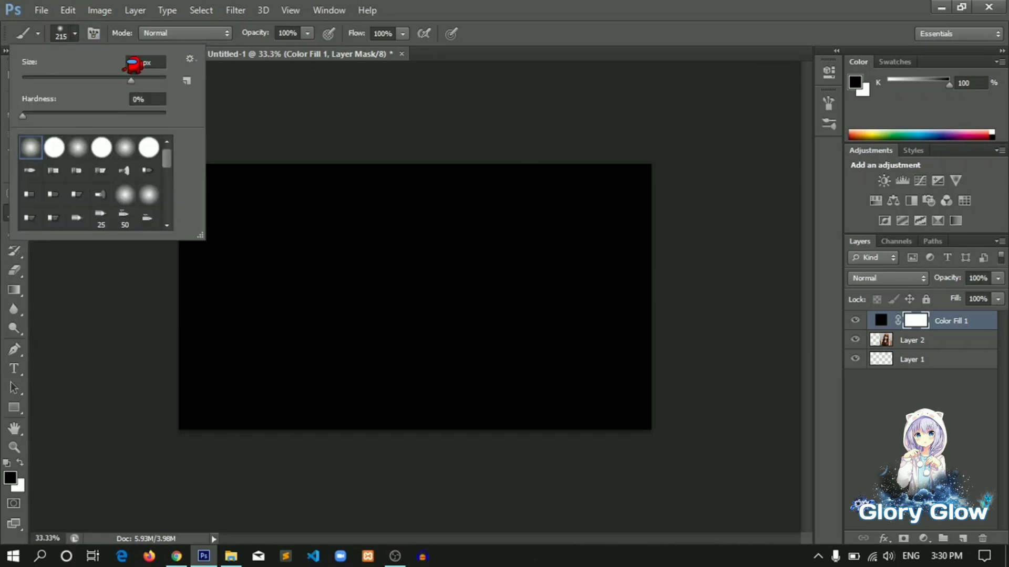
{"action": "left_click_drag", "start_coordinate": [131, 81], "coordinate": [73, 80]}
{"action": "mouse_move", "coordinate": [551, 251]}
{"action": "left_mouse_down"}
{"action": "mouse_move", "coordinate": [527, 318]}
{"action": "mouse_move", "coordinate": [601, 251]}
{"action": "mouse_move", "coordinate": [617, 389]}
{"action": "mouse_move", "coordinate": [495, 234]}
{"action": "mouse_move", "coordinate": [504, 322]}
{"action": "mouse_move", "coordinate": [599, 307]}
{"action": "mouse_move", "coordinate": [625, 341]}
{"action": "mouse_move", "coordinate": [556, 397]}
{"action": "left_mouse_up"}
{"action": "left_click", "coordinate": [21, 461]}
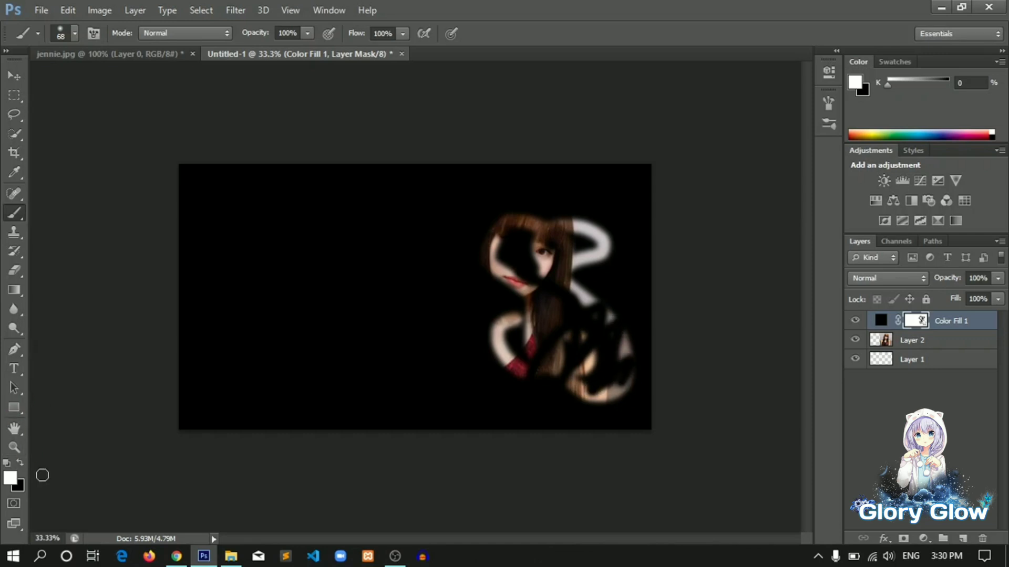
{"action": "left_click", "coordinate": [21, 461]}
{"action": "mouse_move", "coordinate": [510, 234]}
{"action": "left_mouse_down"}
{"action": "mouse_move", "coordinate": [538, 340]}
{"action": "mouse_move", "coordinate": [624, 274]}
{"action": "mouse_move", "coordinate": [629, 203]}
{"action": "mouse_move", "coordinate": [564, 185]}
{"action": "mouse_move", "coordinate": [626, 251]}
{"action": "left_mouse_up"}
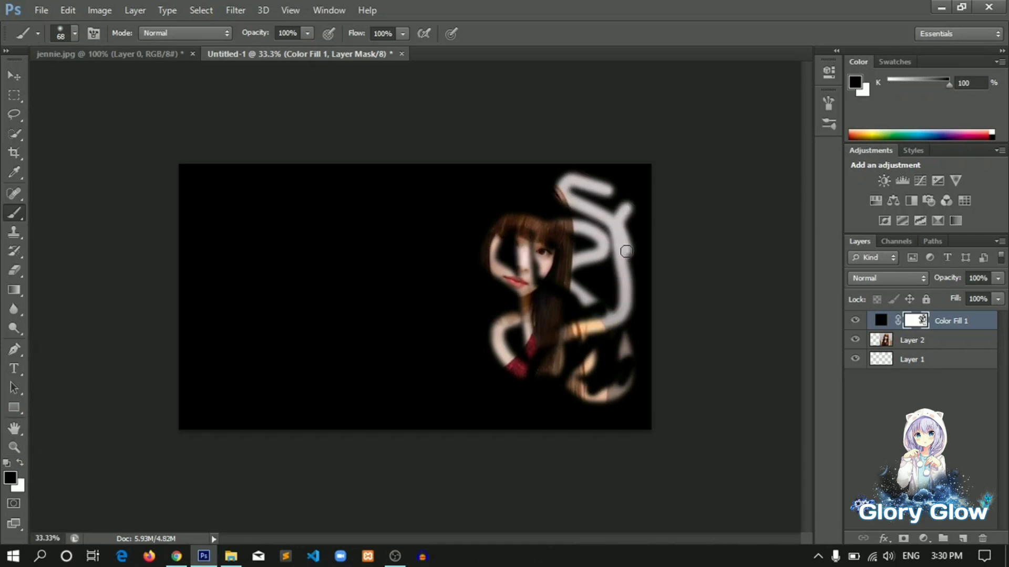
{"action": "key", "text": "ctrl+z"}
{"action": "key", "text": "ctrl+z"}
{"action": "key", "text": "ctrl+z"}
{"action": "key", "text": "ctrl+BackSpace"}
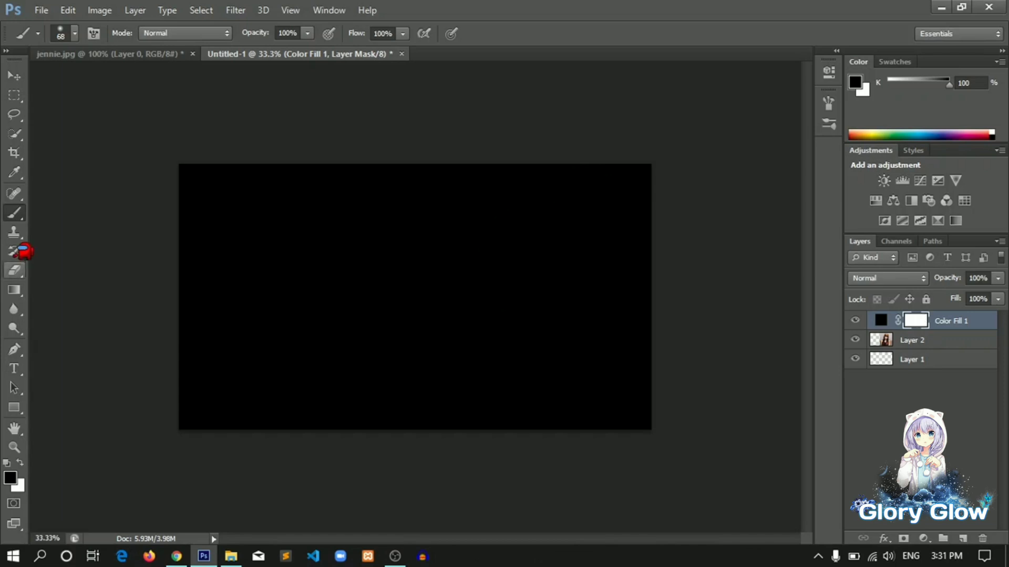
Choose the Gradient tool with the black-to-white gradient preset
{"action": "left_click", "coordinate": [19, 286]}
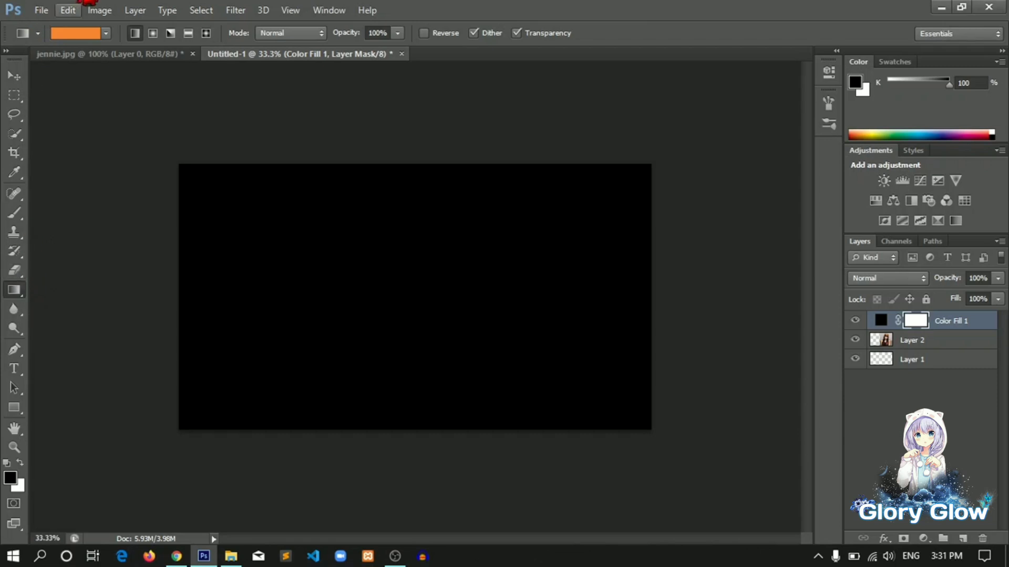
{"action": "left_click", "coordinate": [105, 33]}
{"action": "left_click", "coordinate": [80, 64]}
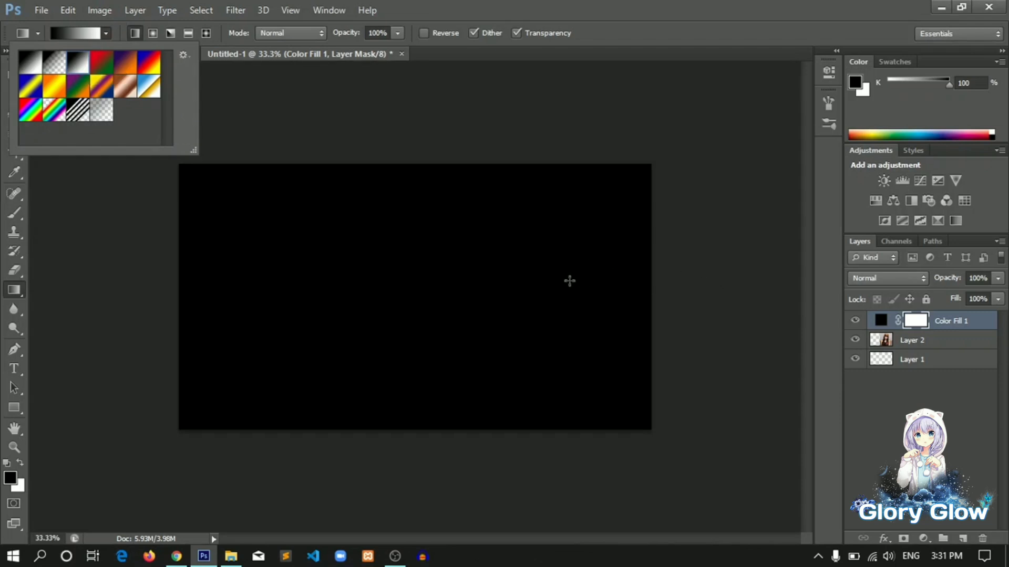
Drag short horizontal gradients on the mask so the black fill fades into the photo's left edge
{"action": "left_click_drag", "start_coordinate": [553, 271], "coordinate": [366, 287]}
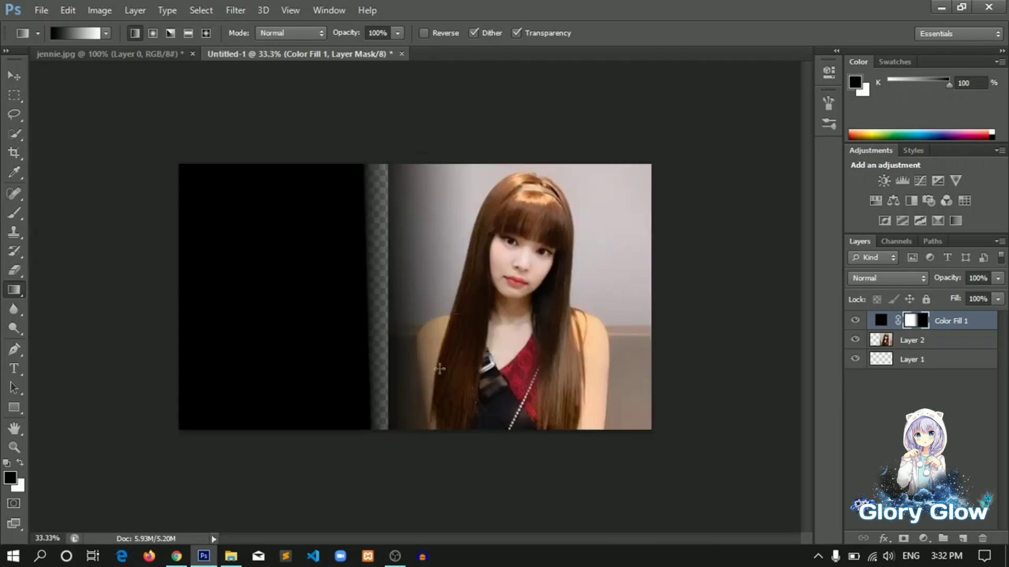
{"action": "left_click_drag", "start_coordinate": [544, 302], "coordinate": [504, 309]}
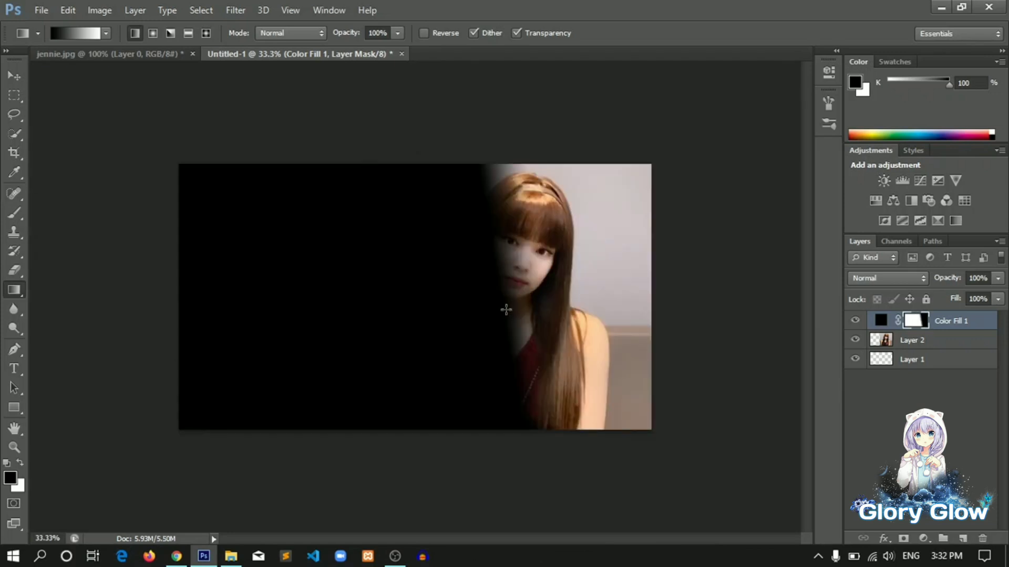
{"action": "left_click_drag", "start_coordinate": [532, 252], "coordinate": [575, 234]}
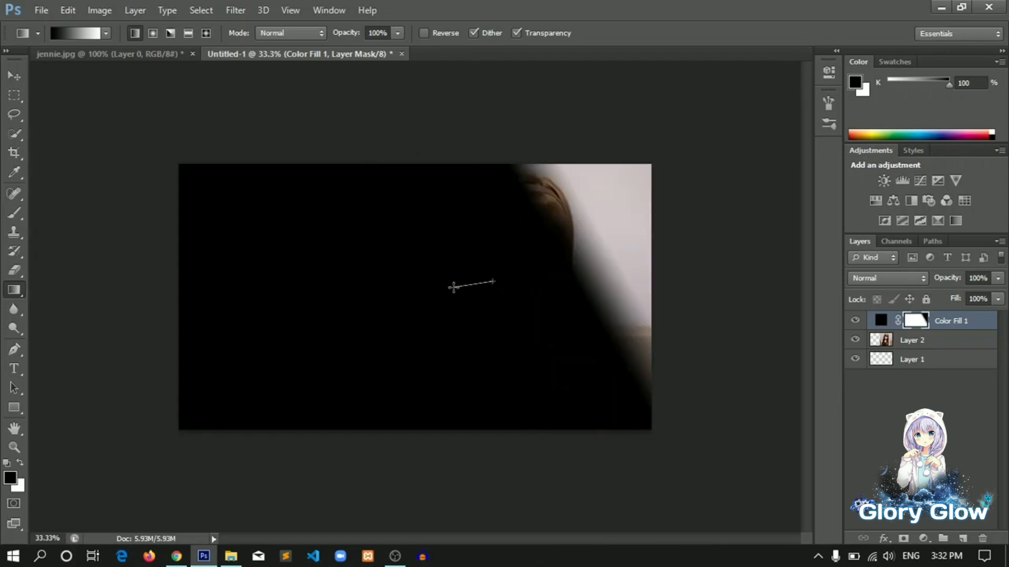
{"action": "left_click_drag", "start_coordinate": [452, 287], "coordinate": [425, 289]}
{"action": "left_click_drag", "start_coordinate": [423, 251], "coordinate": [418, 254]}
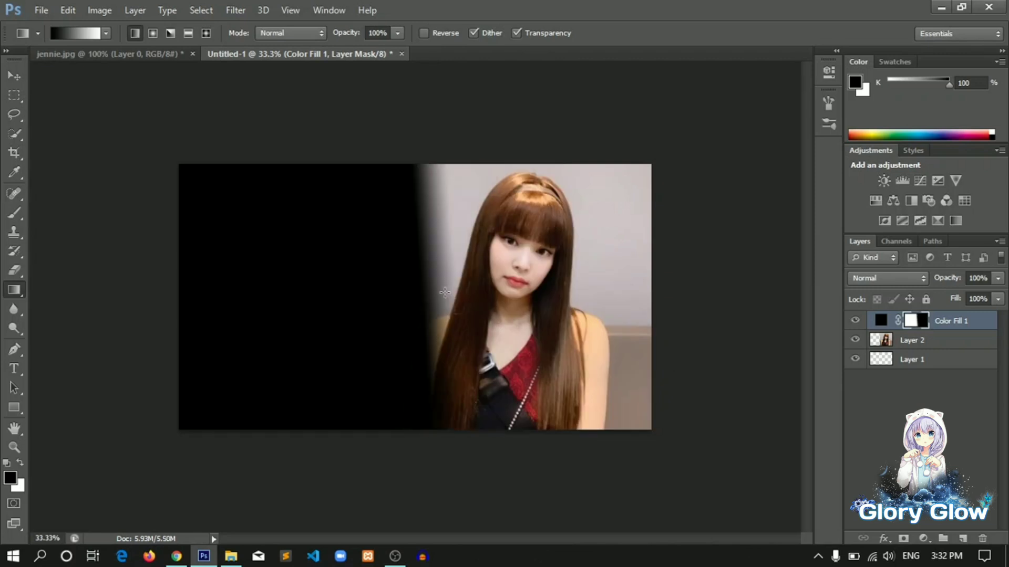
{"action": "left_click_drag", "start_coordinate": [494, 279], "coordinate": [386, 282]}
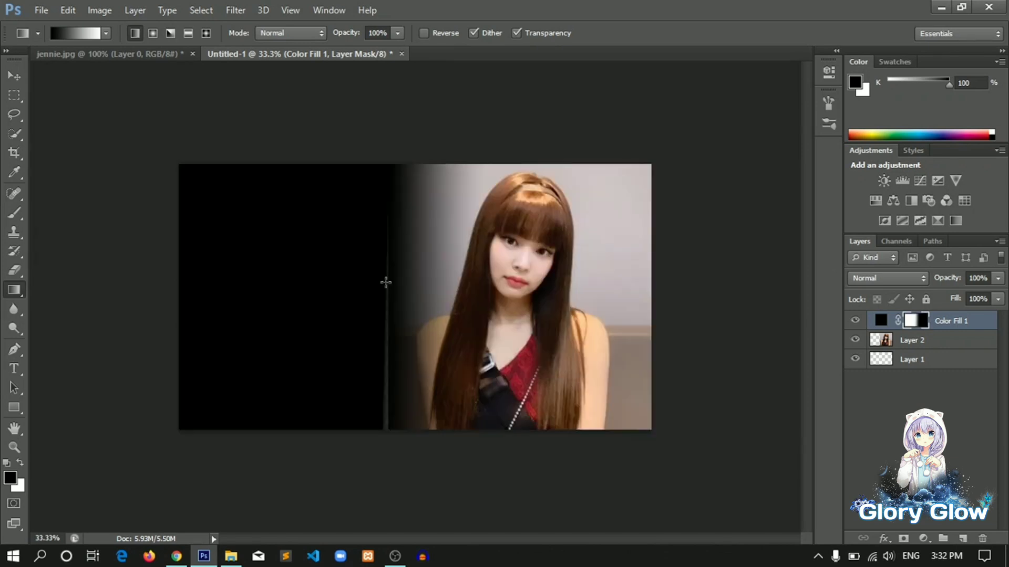
{"action": "left_click_drag", "start_coordinate": [493, 281], "coordinate": [463, 294]}
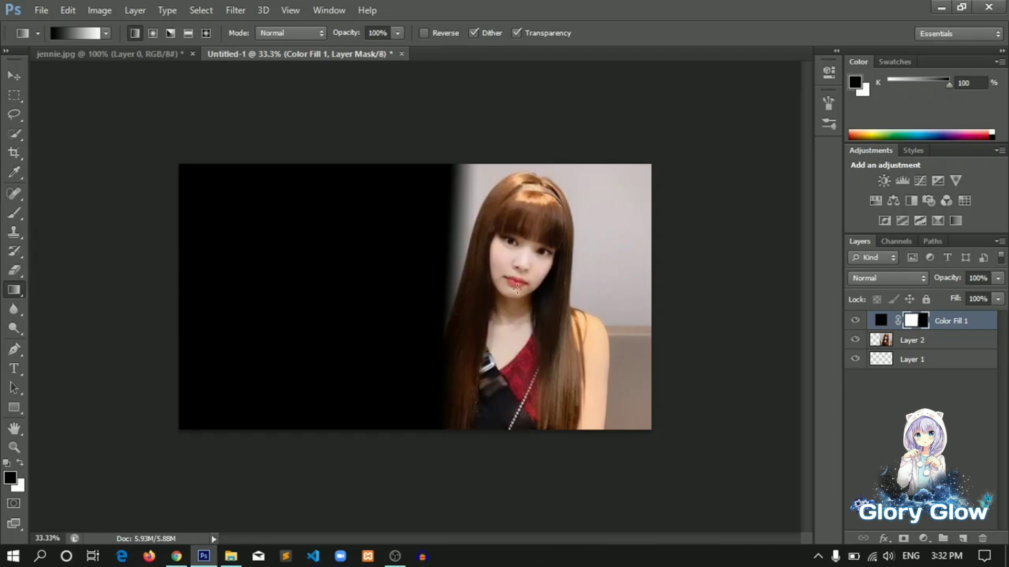
{"action": "left_click_drag", "start_coordinate": [458, 242], "coordinate": [503, 302]}
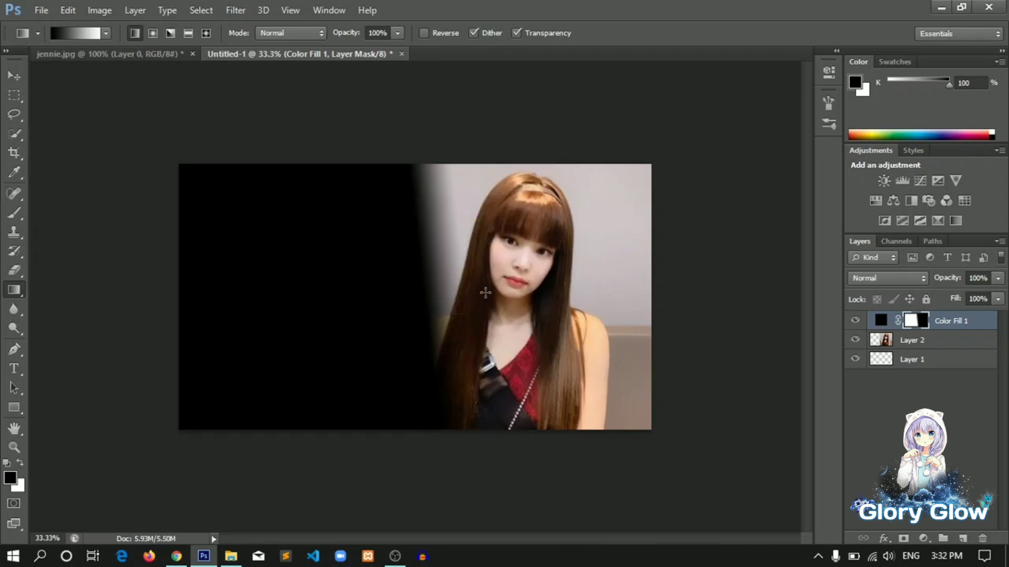
{"action": "left_click_drag", "start_coordinate": [436, 293], "coordinate": [459, 297]}
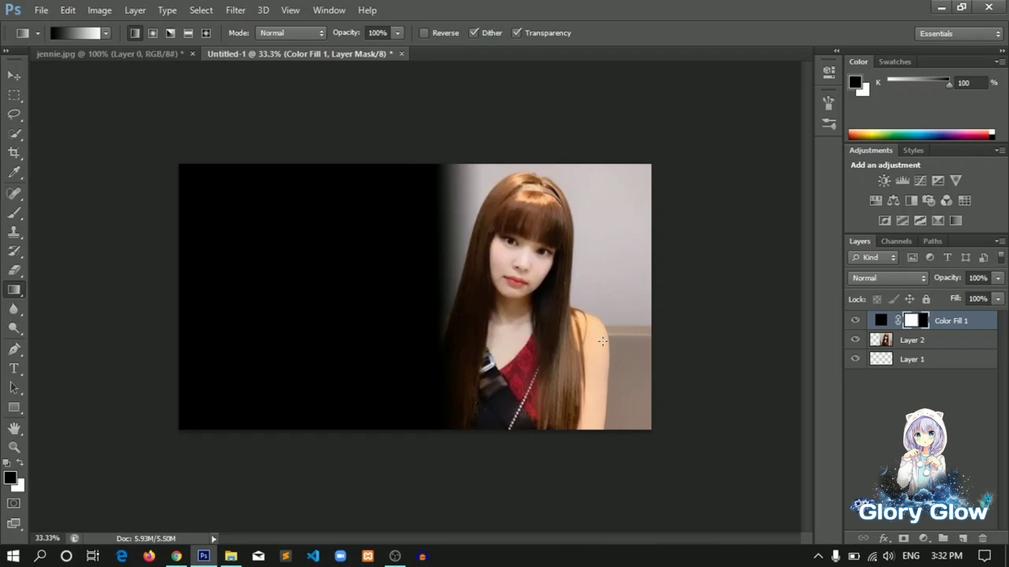
Redraw horizontal black-to-white gradients on the mask several times to adjust where the black fill blends into the photo
{"action": "left_click_drag", "start_coordinate": [636, 285], "coordinate": [464, 291]}
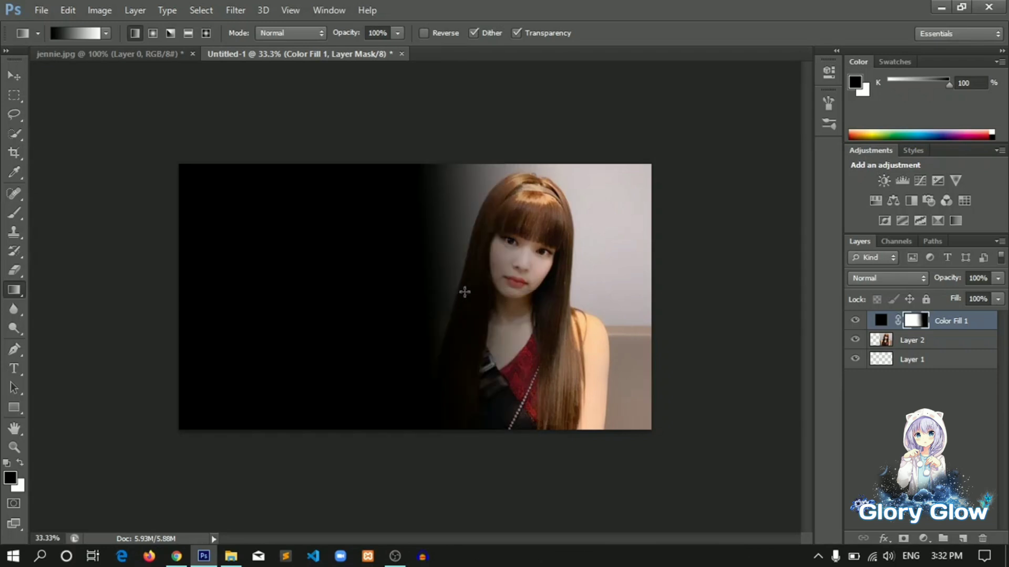
{"action": "left_click_drag", "start_coordinate": [626, 221], "coordinate": [457, 259]}
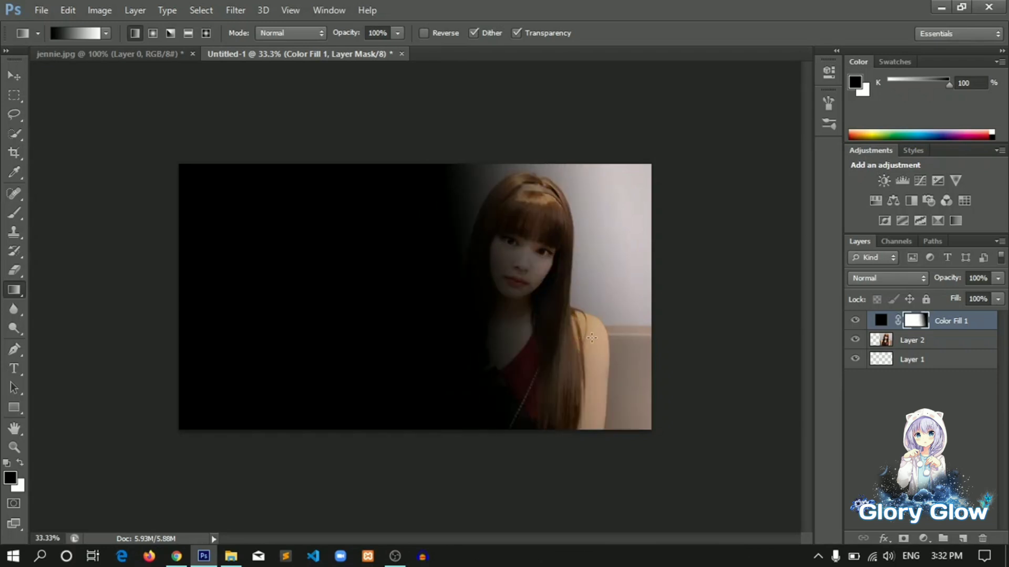
{"action": "left_click_drag", "start_coordinate": [592, 337], "coordinate": [386, 338]}
{"action": "left_click_drag", "start_coordinate": [604, 261], "coordinate": [464, 261]}
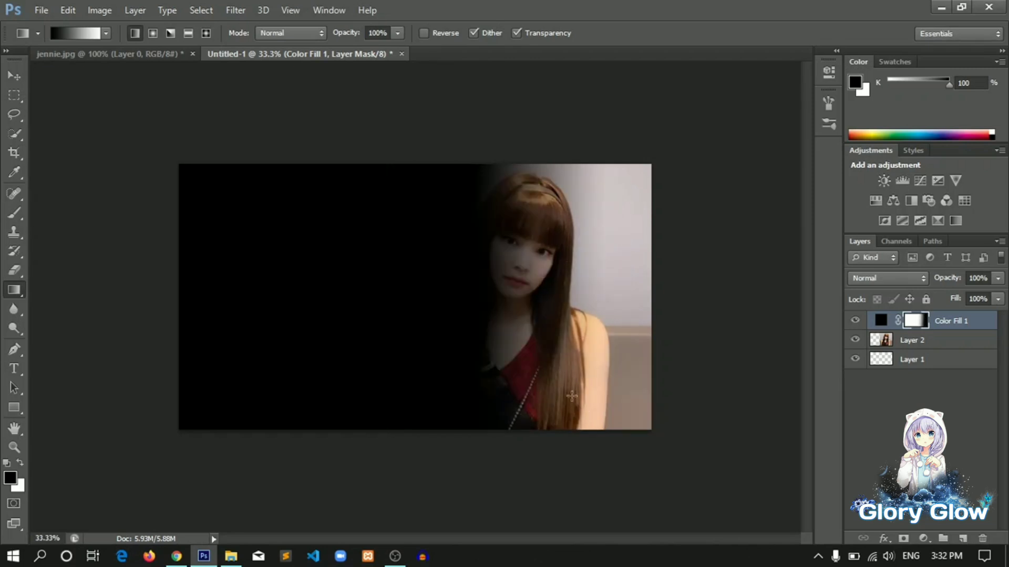
{"action": "left_click_drag", "start_coordinate": [543, 303], "coordinate": [384, 278]}
{"action": "left_click_drag", "start_coordinate": [595, 310], "coordinate": [367, 309]}
{"action": "left_click_drag", "start_coordinate": [587, 280], "coordinate": [434, 289]}
{"action": "left_click_drag", "start_coordinate": [587, 303], "coordinate": [406, 345]}
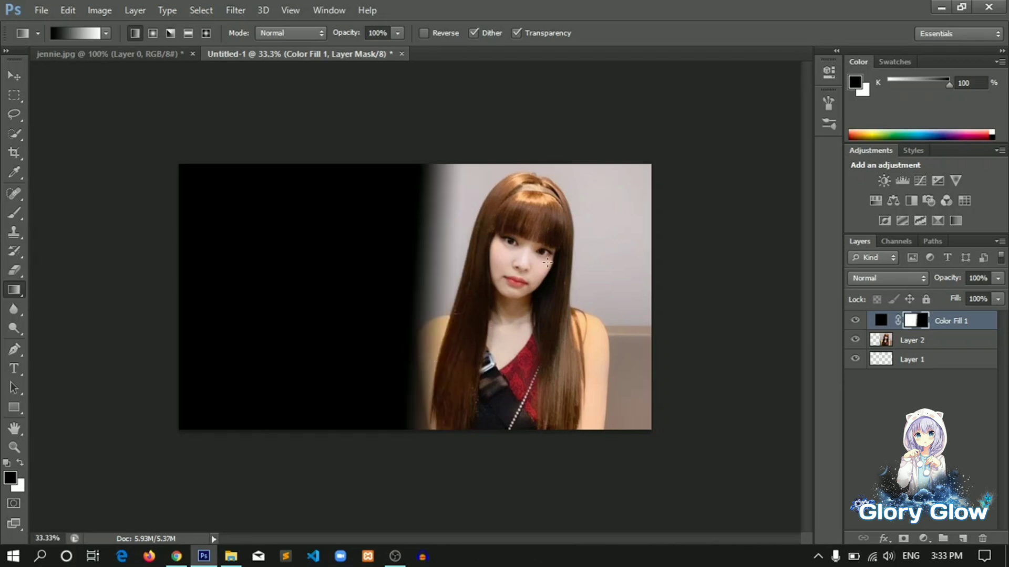
{"action": "left_click_drag", "start_coordinate": [547, 261], "coordinate": [403, 263]}
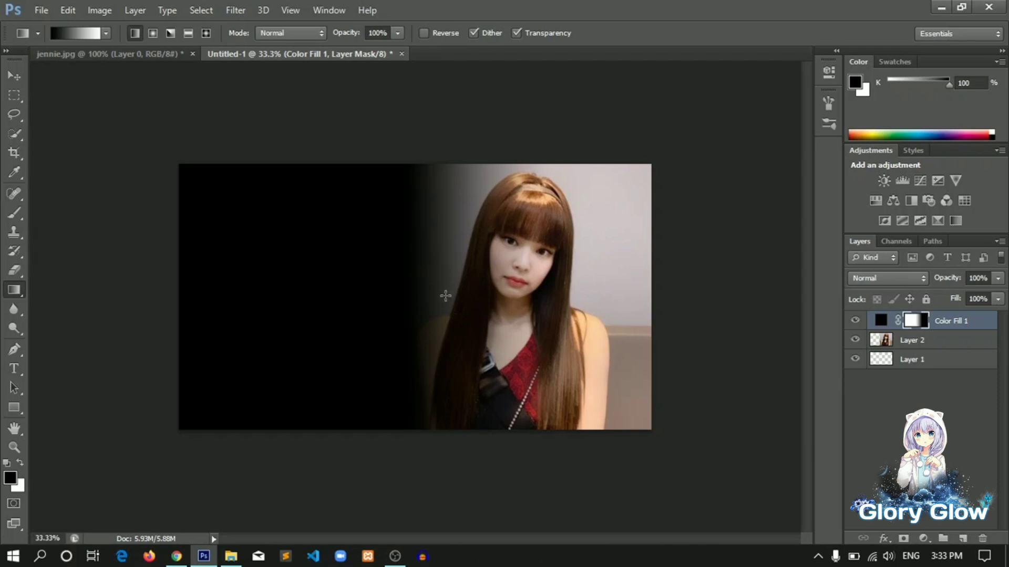
With the Type tool and a near-white fbfafa foreground colour, add the text "Jennie Kim" in Monotype Corsiva 60 pt over the black area
{"action": "left_click", "coordinate": [15, 74]}
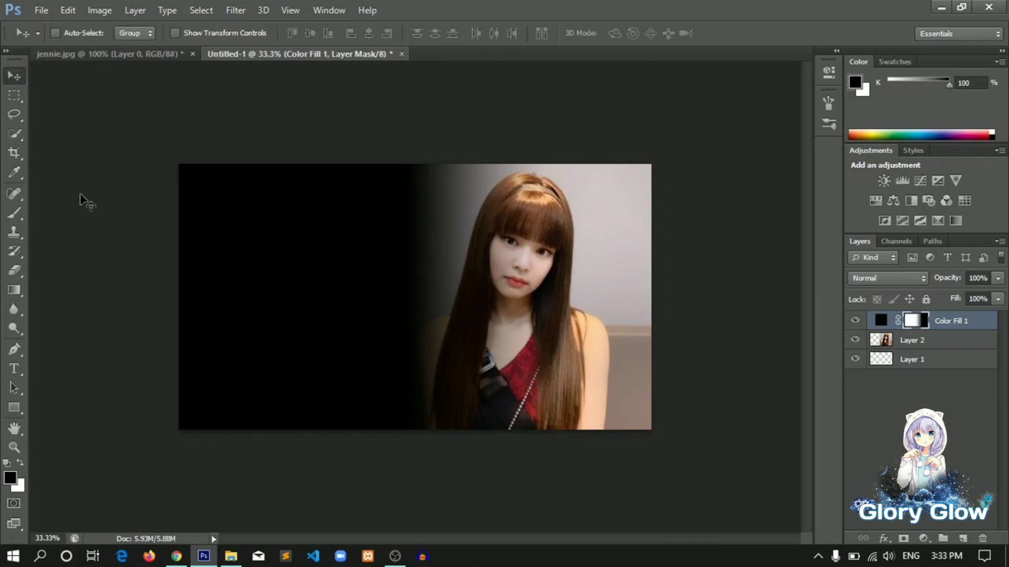
{"action": "left_click", "coordinate": [21, 368]}
{"action": "left_click", "coordinate": [10, 476]}
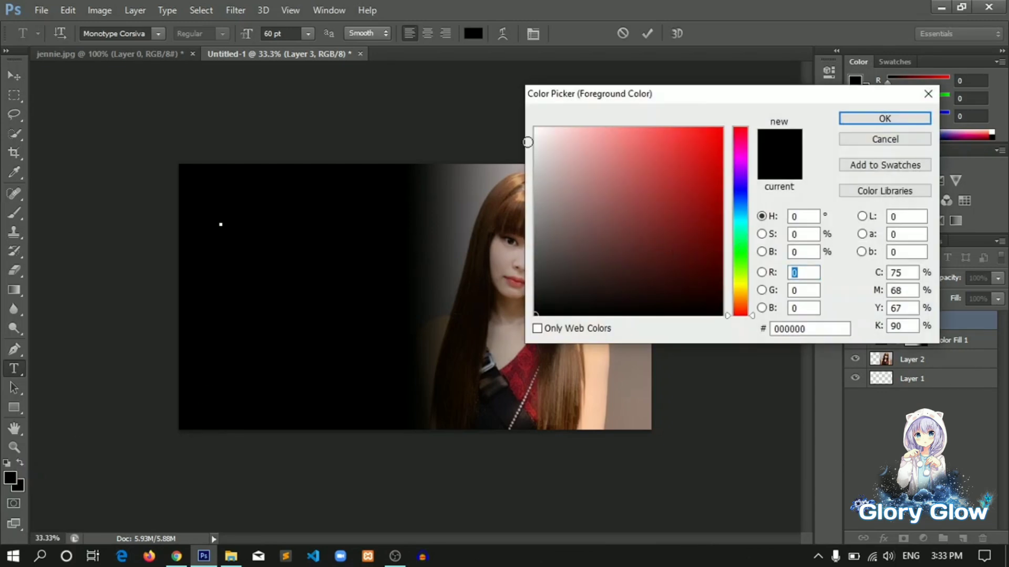
{"action": "left_click", "coordinate": [535, 131]}
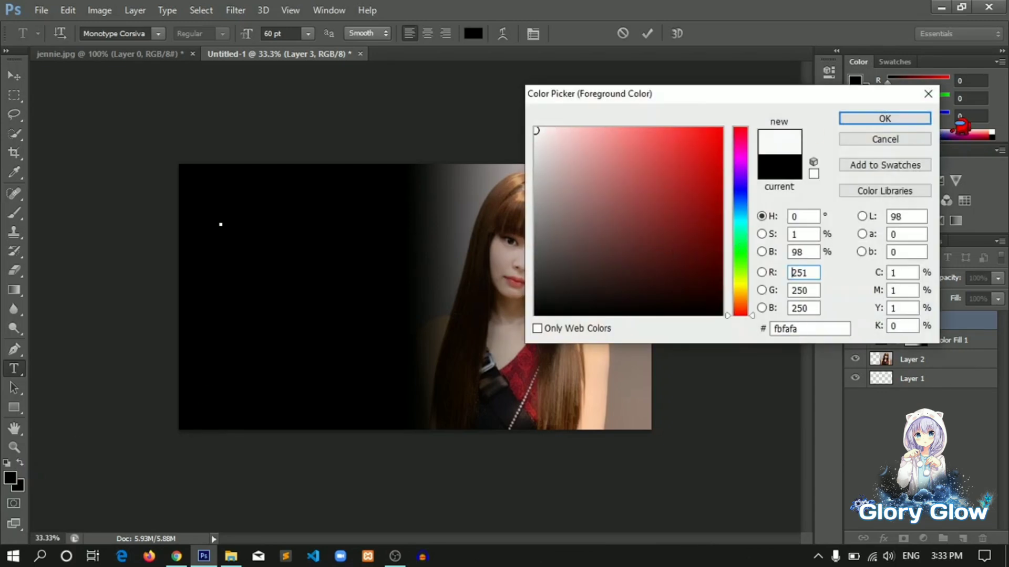
{"action": "left_click", "coordinate": [912, 118]}
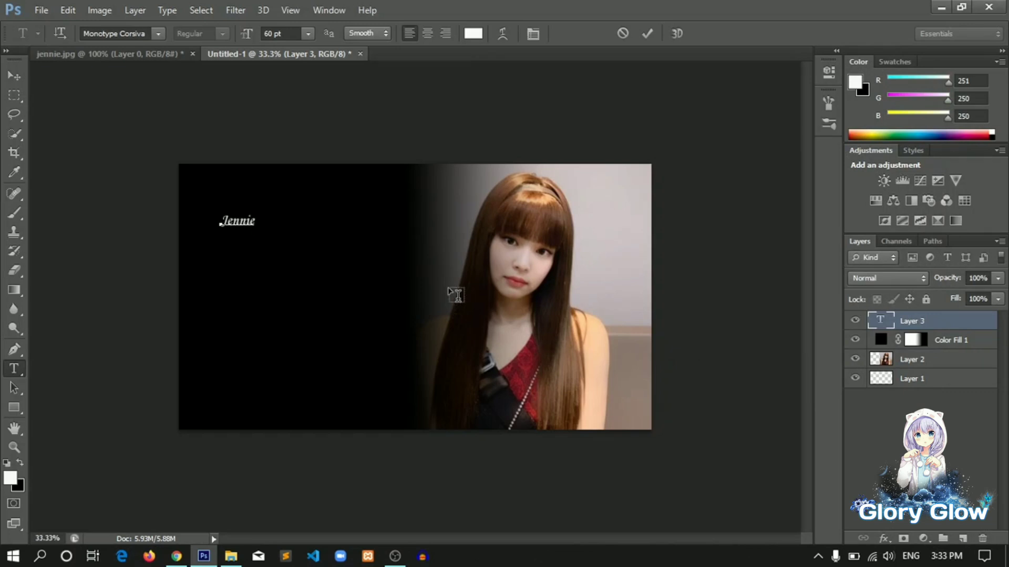
{"action": "type", "text": "Kim"}
{"action": "left_click", "coordinate": [16, 75]}
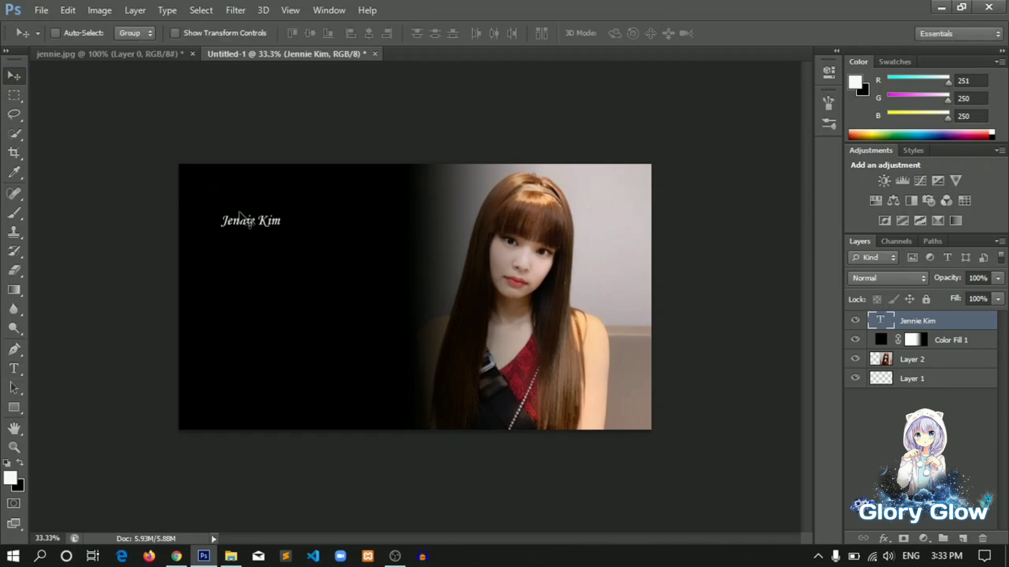
Free-transform the title to about 253% width and 469% height, placing it centred in the black area
{"action": "left_click_drag", "start_coordinate": [248, 223], "coordinate": [257, 237]}
{"action": "key", "text": "ctrl+t"}
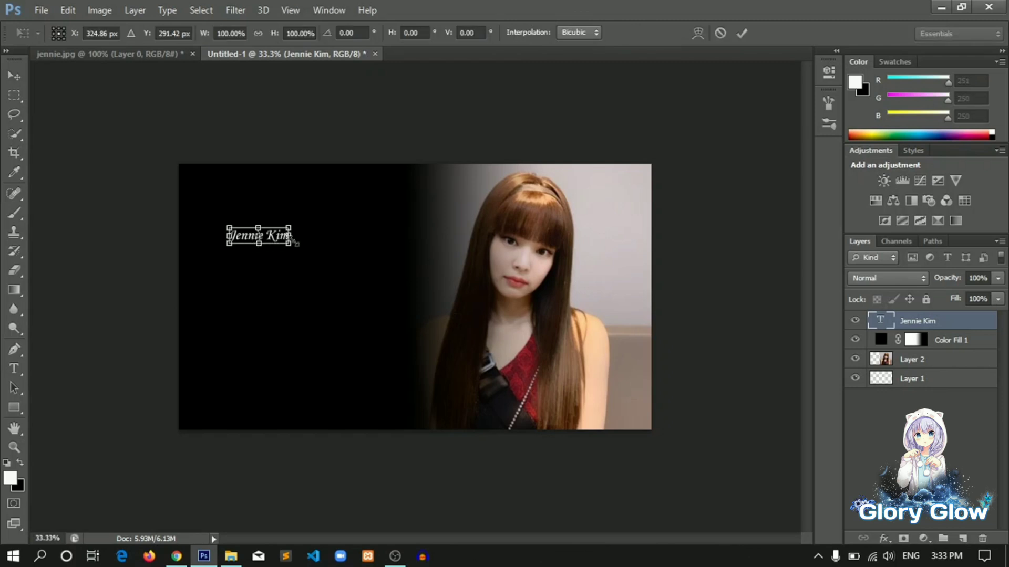
{"action": "left_click_drag", "start_coordinate": [287, 247], "coordinate": [379, 303]}
{"action": "left_click_drag", "start_coordinate": [339, 268], "coordinate": [321, 300]}
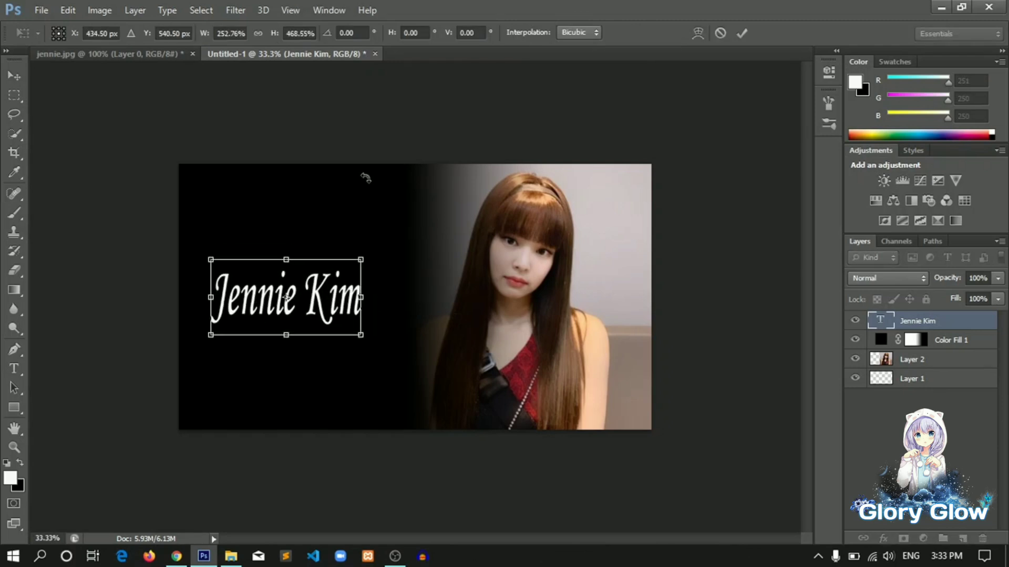
{"action": "key", "text": "Return"}
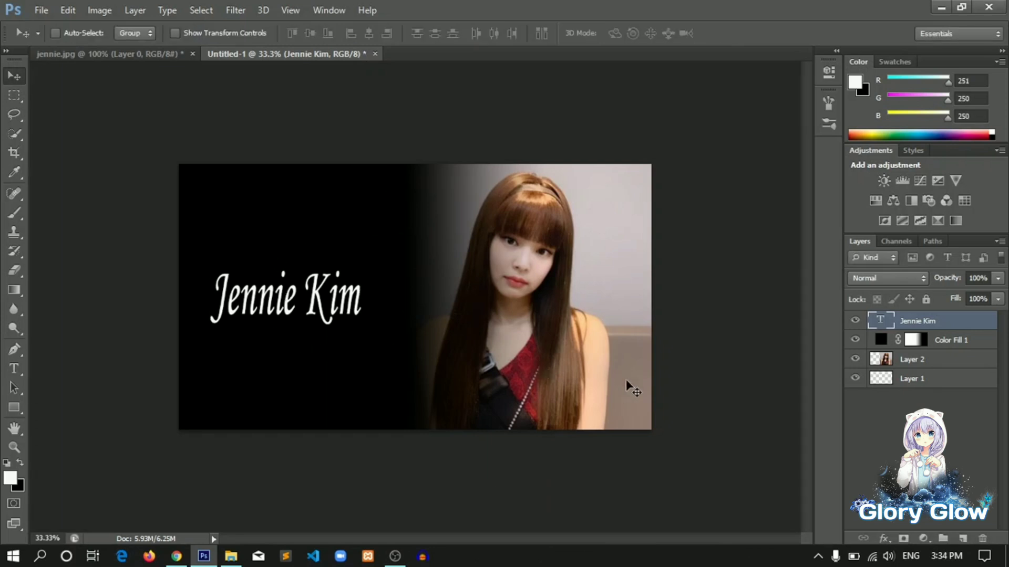
Start saving a copy of the image, naming the file jennie and choosing the JPEG format
{"action": "key", "text": "ctrl+shift+s"}
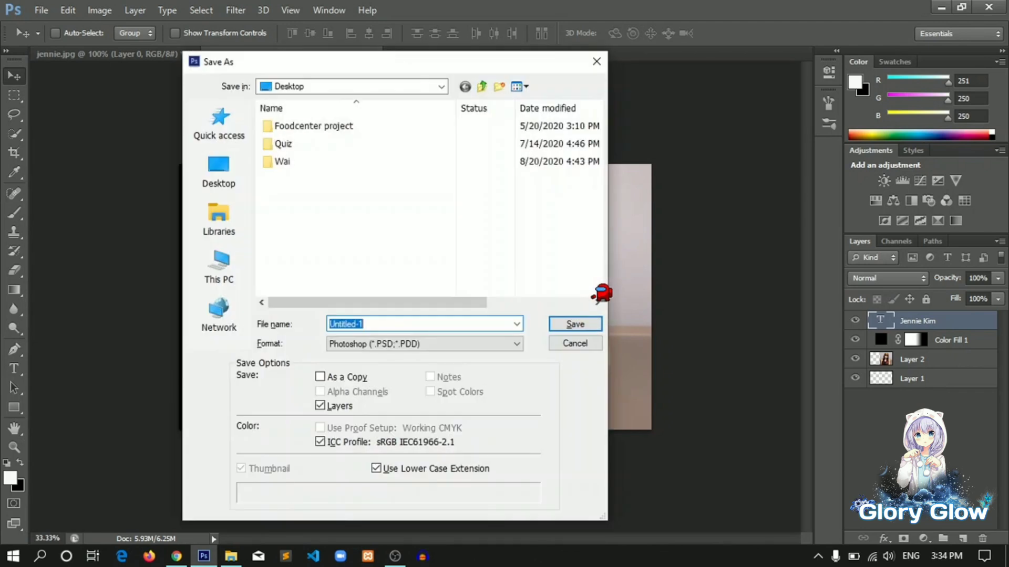
{"action": "left_click", "coordinate": [470, 326]}
{"action": "key", "text": "BackSpace"}
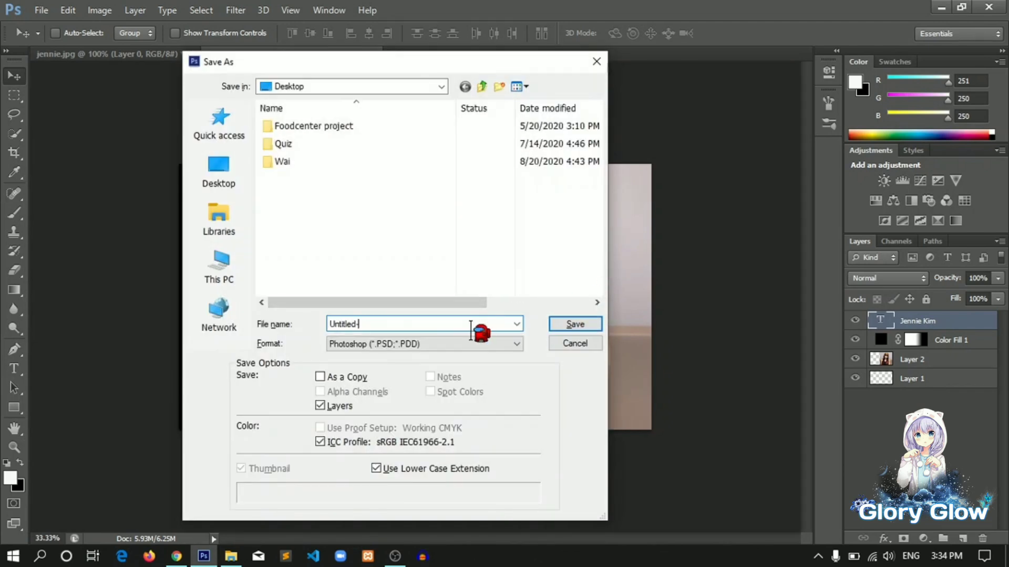
{"action": "type", "text": "je"}
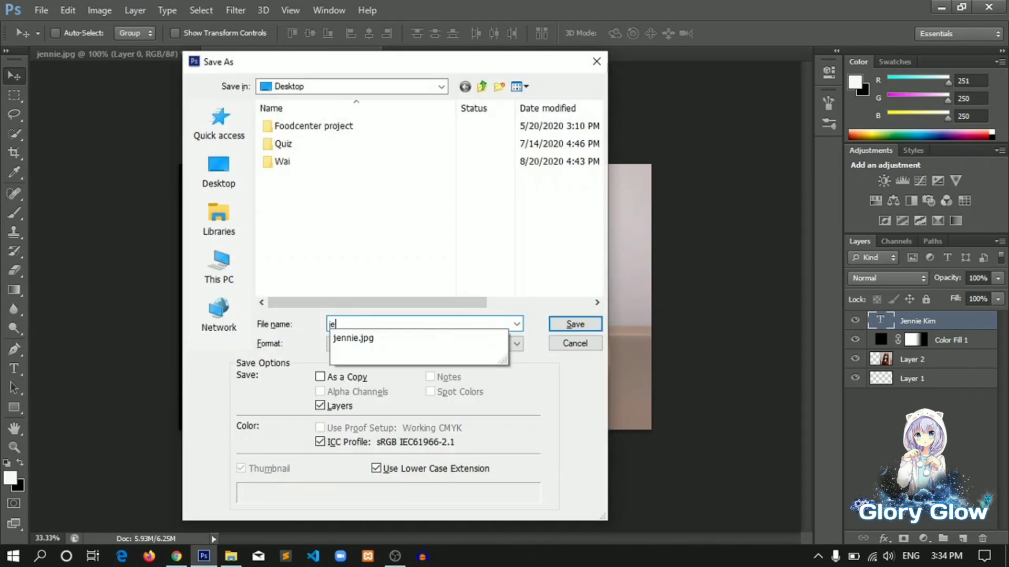
{"action": "type", "text": "nnie"}
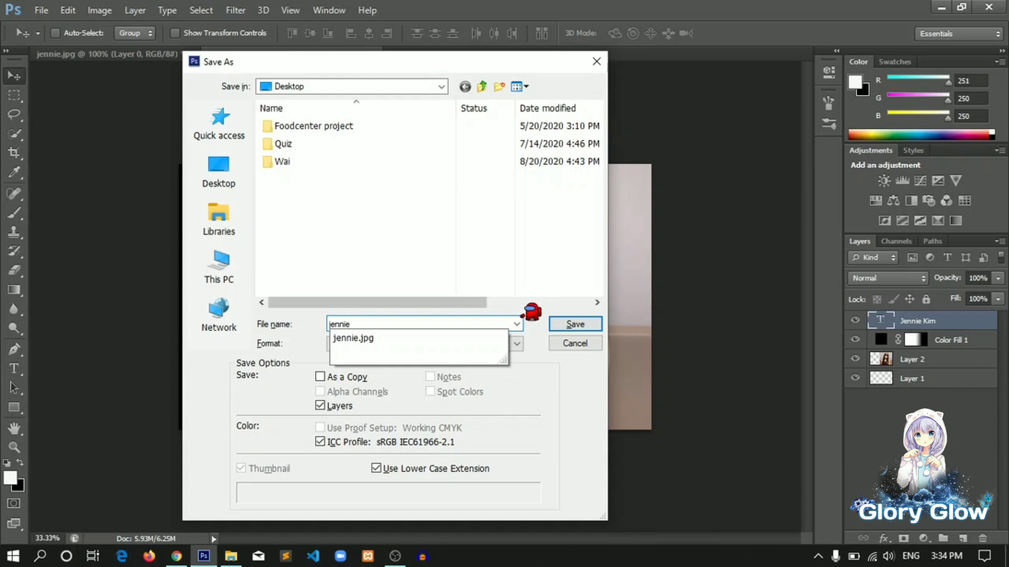
{"action": "left_click", "coordinate": [517, 332]}
{"action": "left_click", "coordinate": [516, 343]}
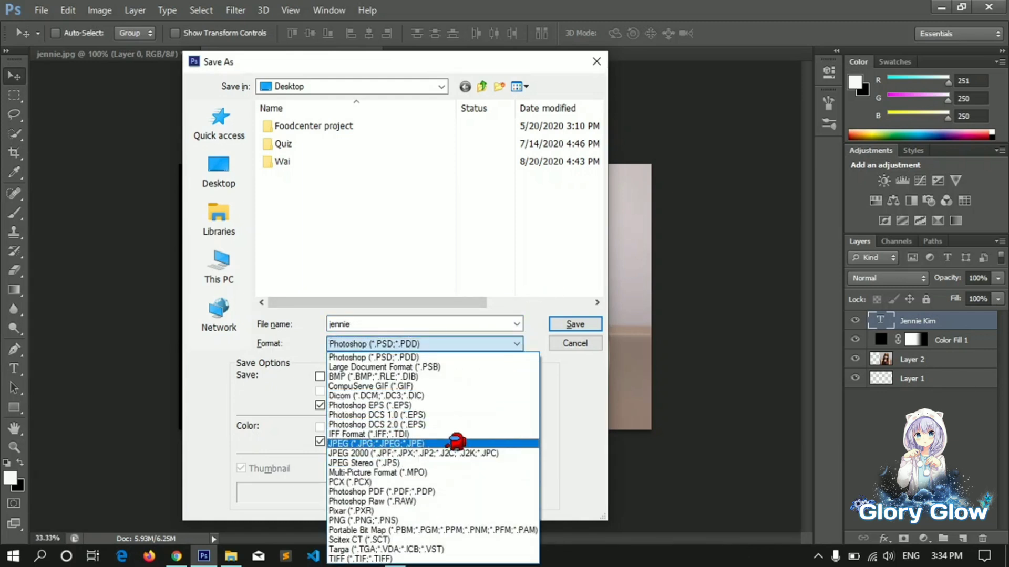
{"action": "left_click", "coordinate": [456, 443]}
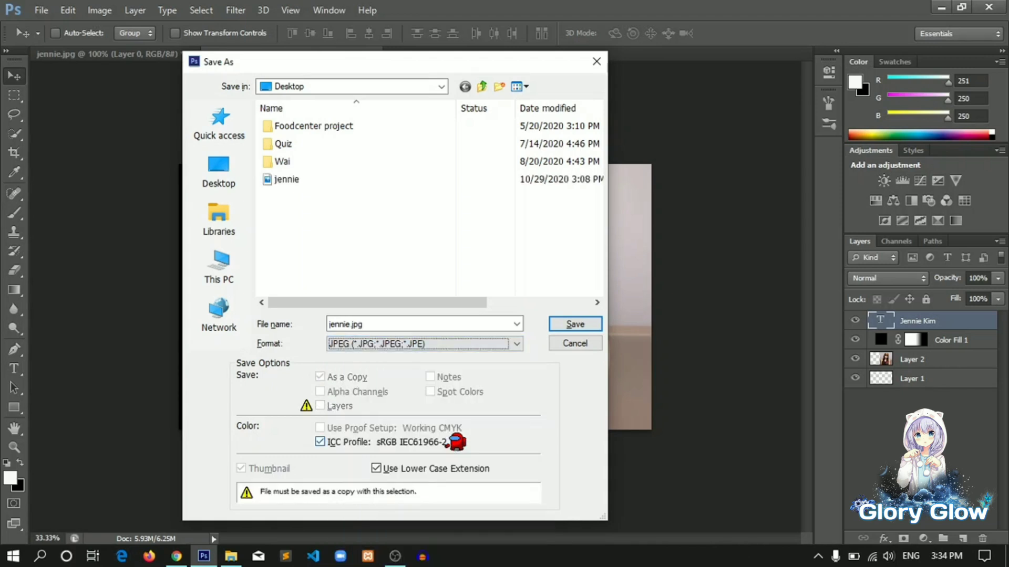
Save the JPEG into the Pictures > Screenshots folder and accept the JPEG options
{"action": "left_click", "coordinate": [479, 343]}
{"action": "left_click", "coordinate": [479, 342]}
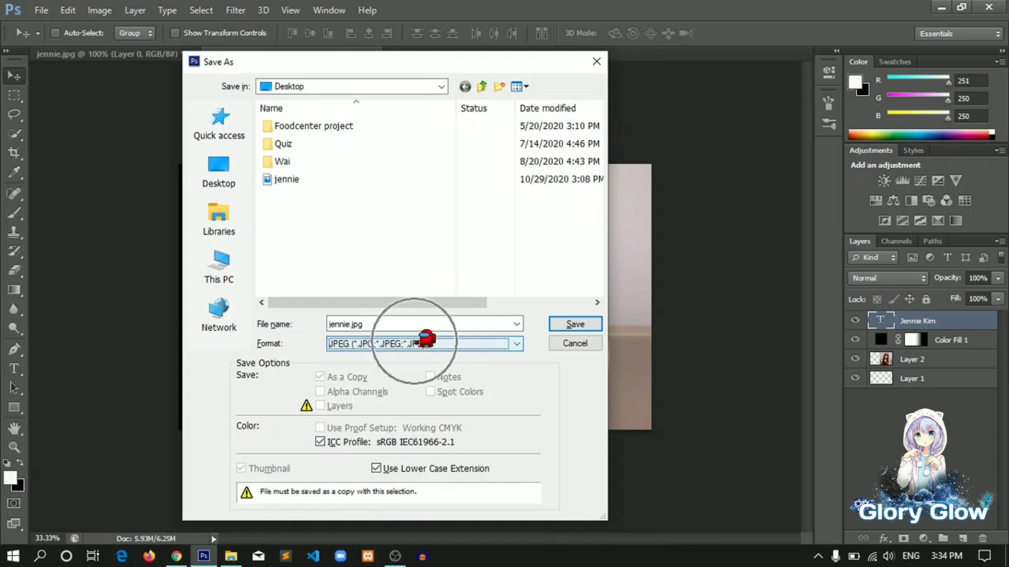
{"action": "left_click", "coordinate": [223, 258]}
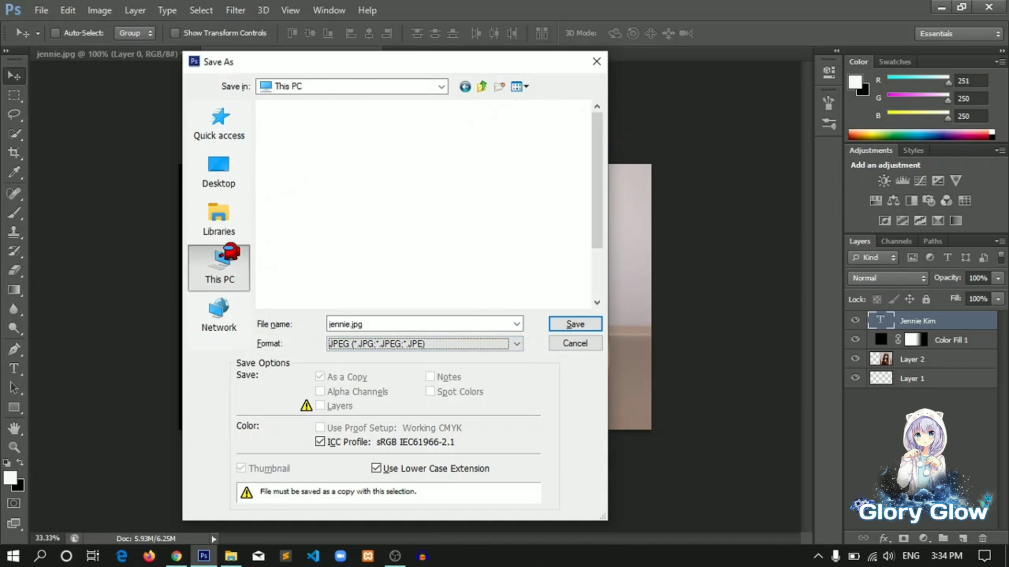
{"action": "double_click", "coordinate": [468, 246]}
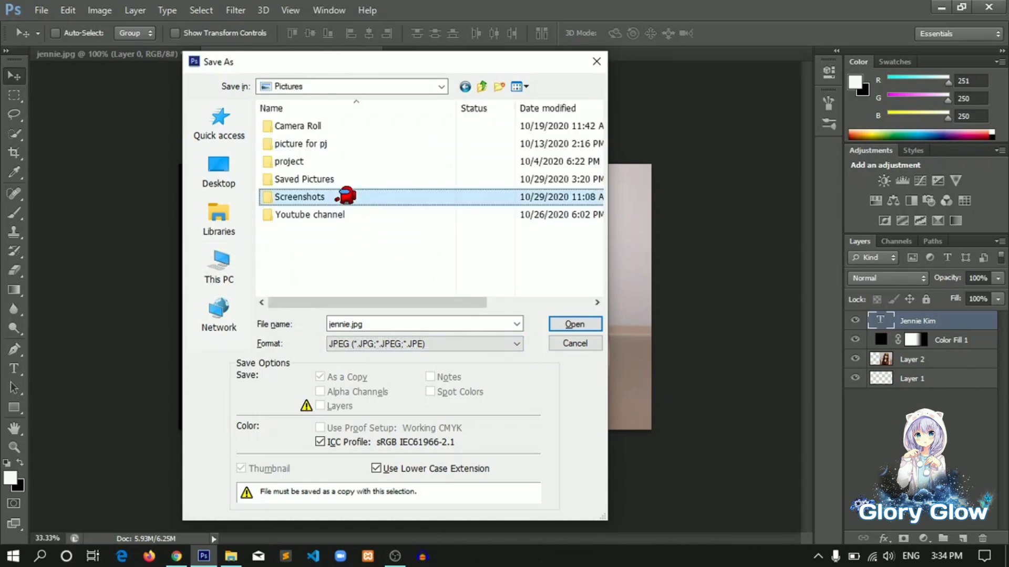
{"action": "double_click", "coordinate": [344, 198]}
{"action": "left_click", "coordinate": [578, 324]}
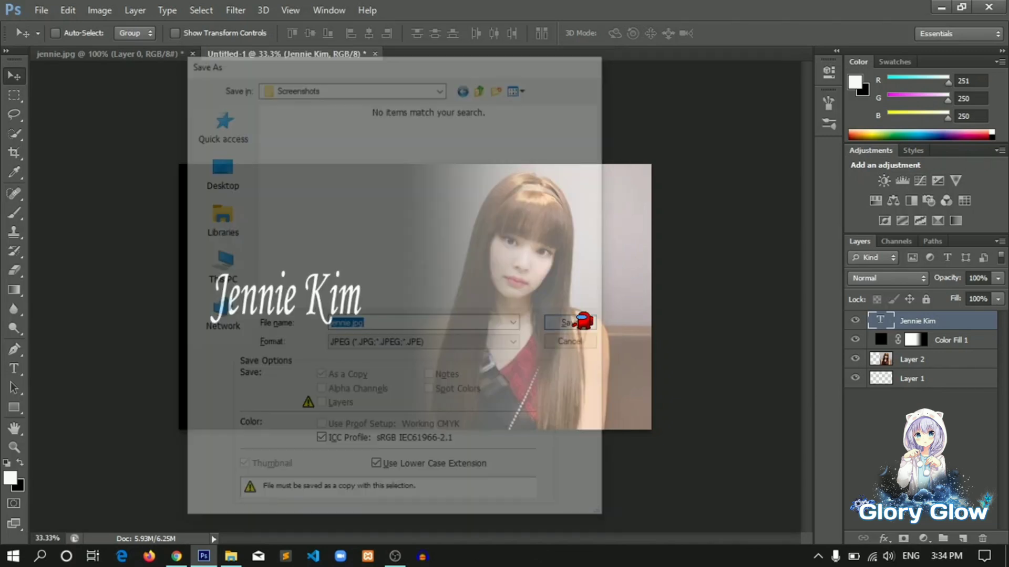
{"action": "left_click", "coordinate": [599, 136]}
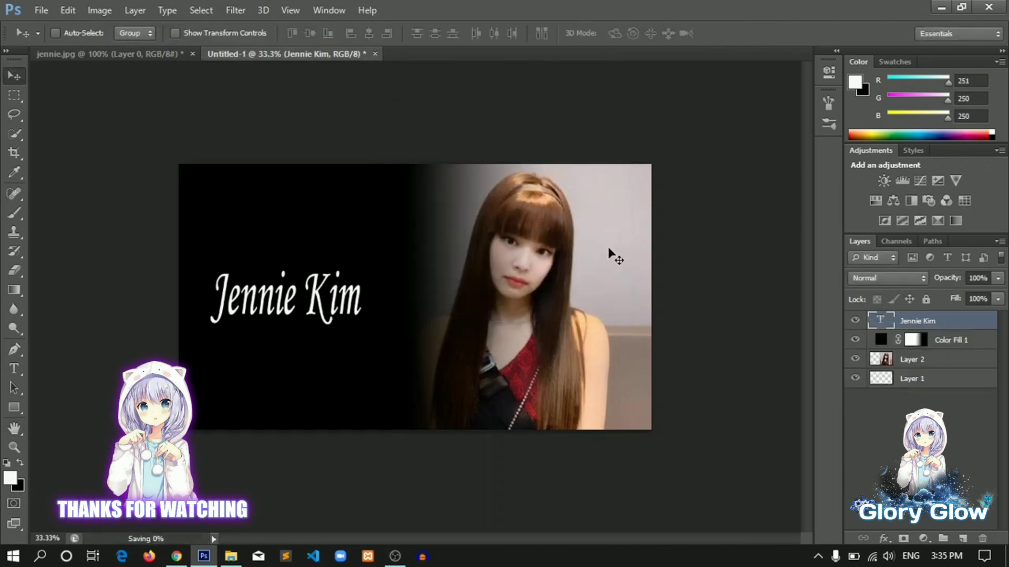